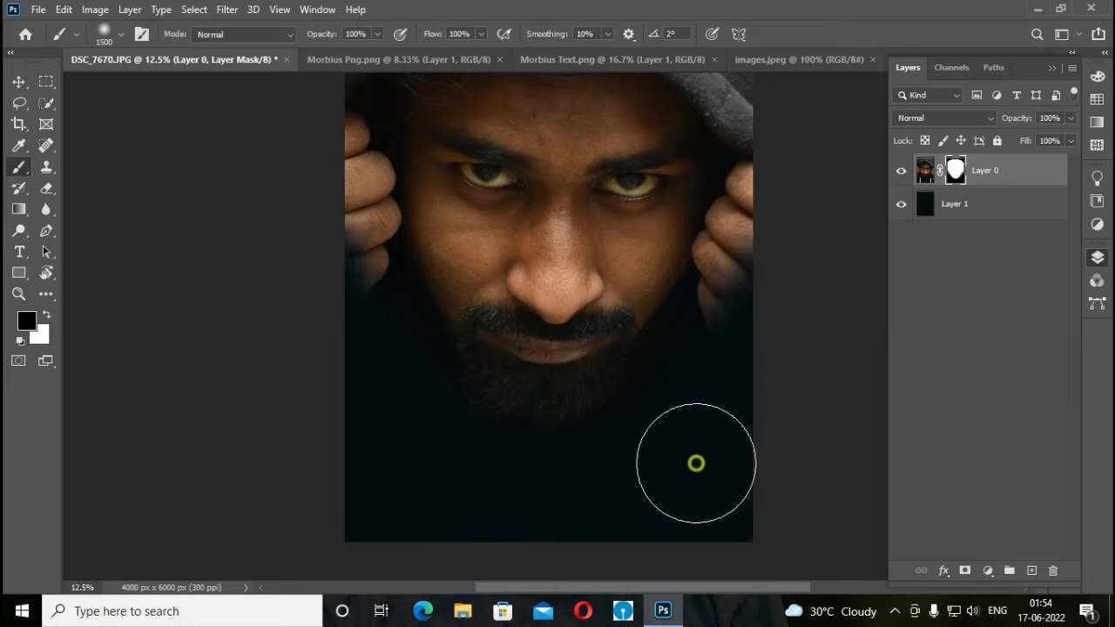
Paint black on Layer 0's mask to hide the hand and clothing on the image's left edge.
scroll(329, 426, "up", 1)
mouse_move(291, 251)
left_mouse_down()
mouse_move(314, 397)
mouse_move(300, 279)
mouse_move(361, 473)
mouse_move(352, 398)
mouse_move(357, 423)
mouse_move(325, 363)
mouse_move(323, 246)
mouse_move(345, 405)
mouse_move(369, 455)
left_mouse_up()
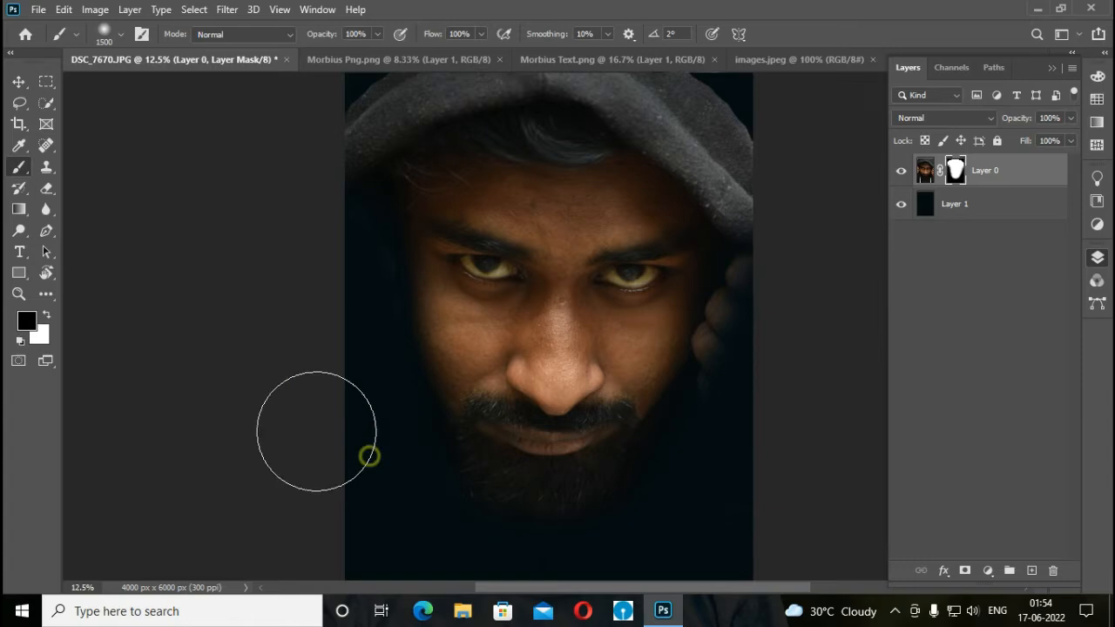
scroll(317, 426, "up", 2)
mouse_move(322, 401)
left_mouse_down()
mouse_move(327, 393)
mouse_move(330, 473)
left_mouse_up()
scroll(318, 435, "up", 1)
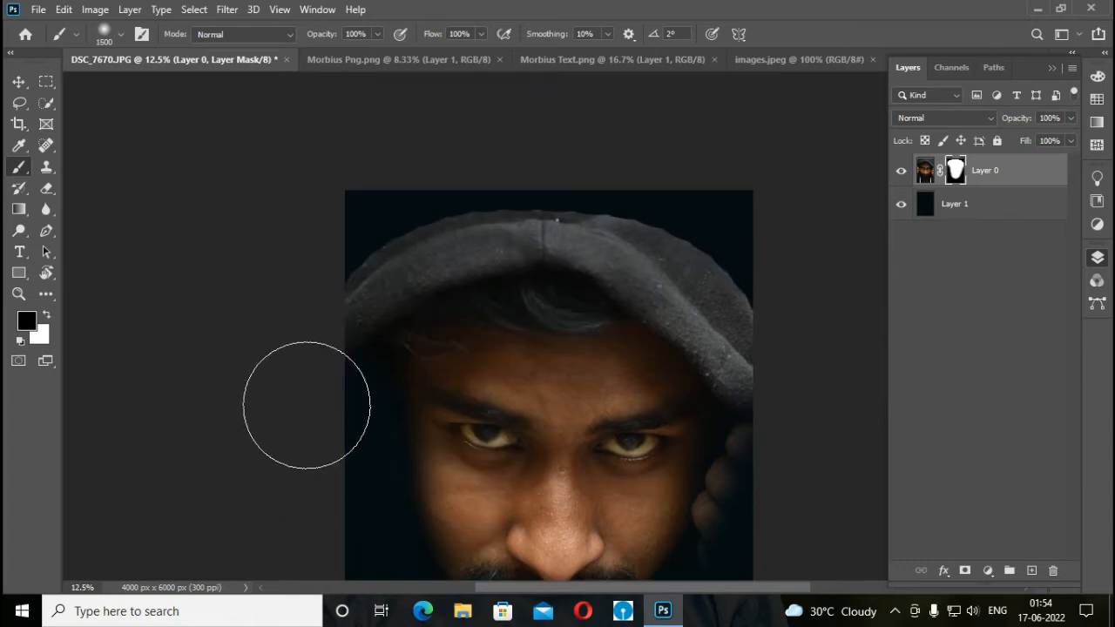
Mask out the hood and the remaining hand around the face, and reduce the brush size to 600.
mouse_move(517, 180)
left_mouse_down()
mouse_move(622, 180)
mouse_move(568, 183)
mouse_move(789, 325)
mouse_move(693, 223)
mouse_move(633, 184)
mouse_move(738, 250)
mouse_move(527, 177)
mouse_move(467, 192)
mouse_move(471, 180)
mouse_move(651, 152)
mouse_move(570, 180)
mouse_move(414, 194)
mouse_move(609, 184)
mouse_move(658, 208)
left_mouse_up()
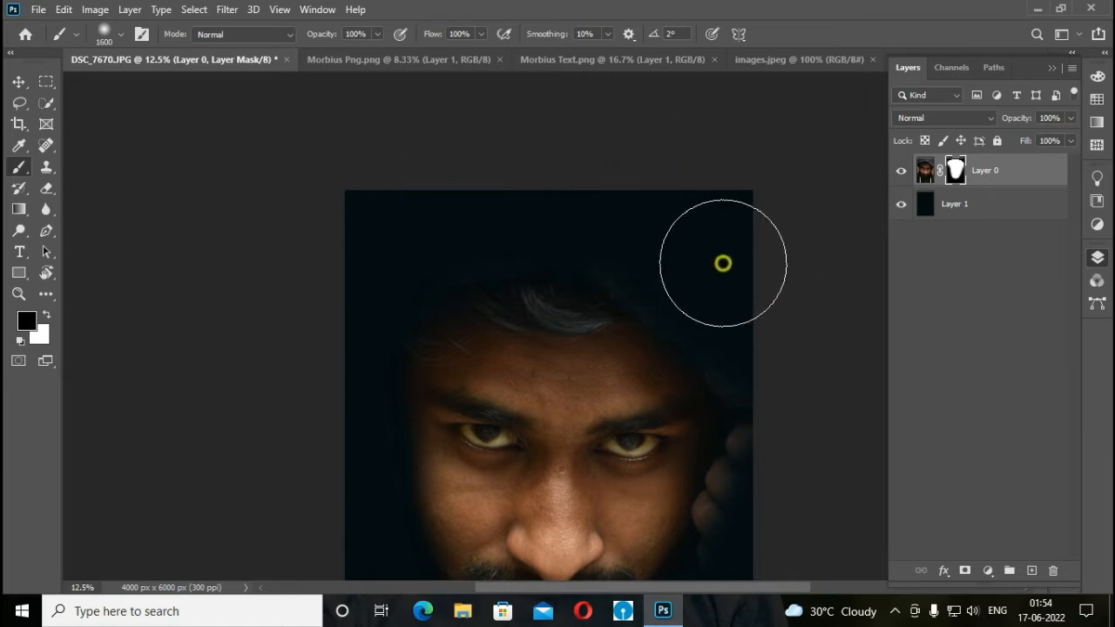
scroll(776, 375, "down", 5)
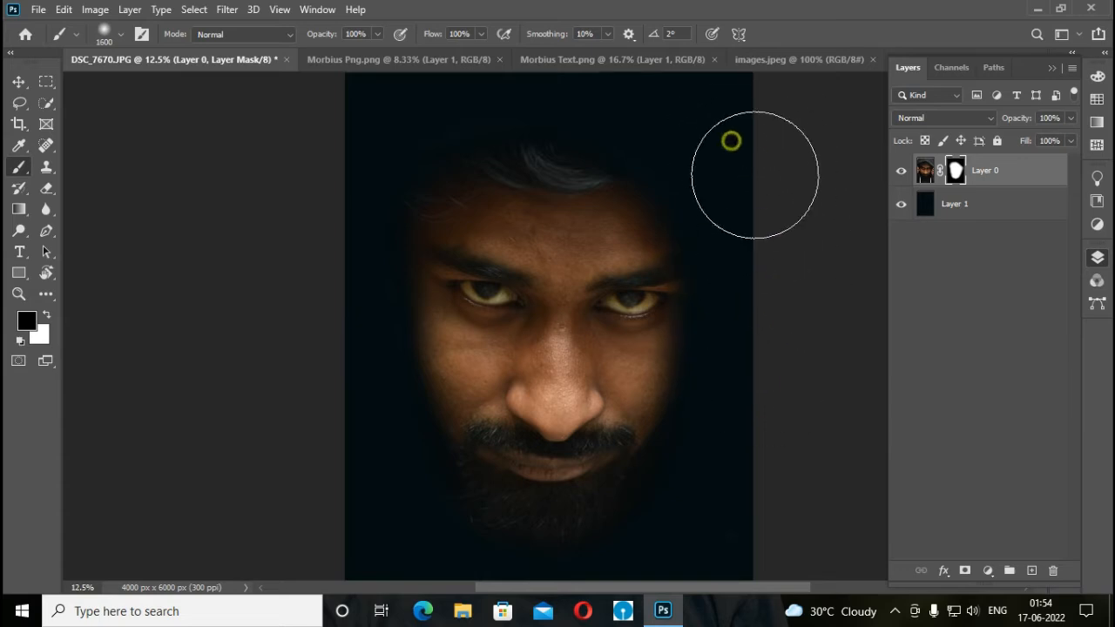
key("bracketleft")
key("bracketleft")
key("bracketleft")
key("bracketleft")
key("bracketleft")
key("bracketleft")
key("bracketleft")
key("bracketleft")
key("bracketleft")
key("bracketleft")
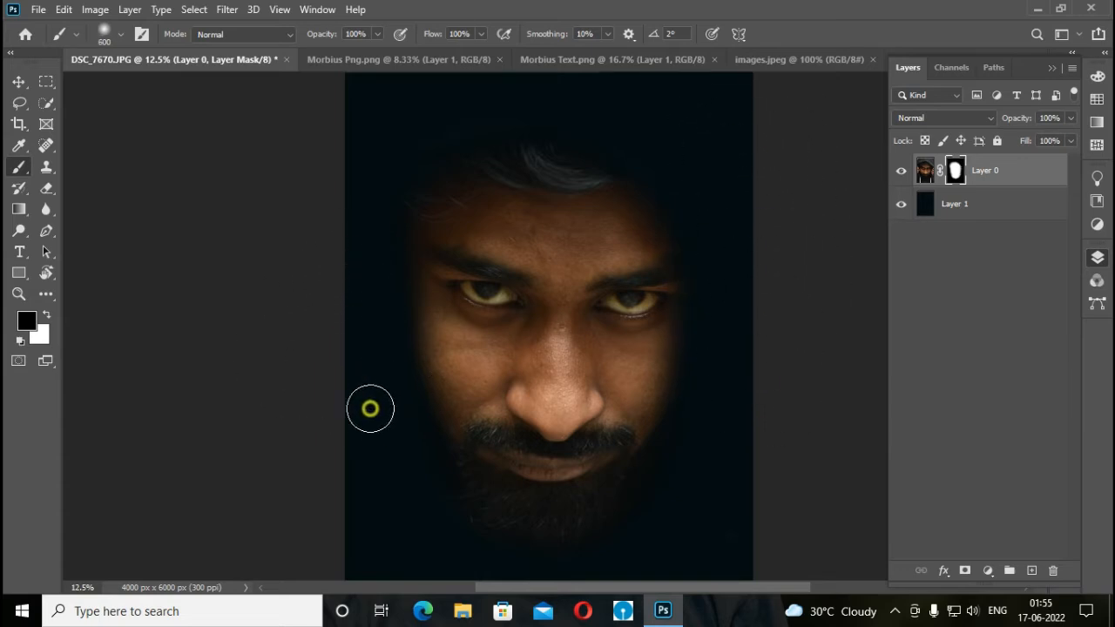
Scale the masked face layer up proportionally to 109%.
key("ctrl+minus")
left_click(17, 81)
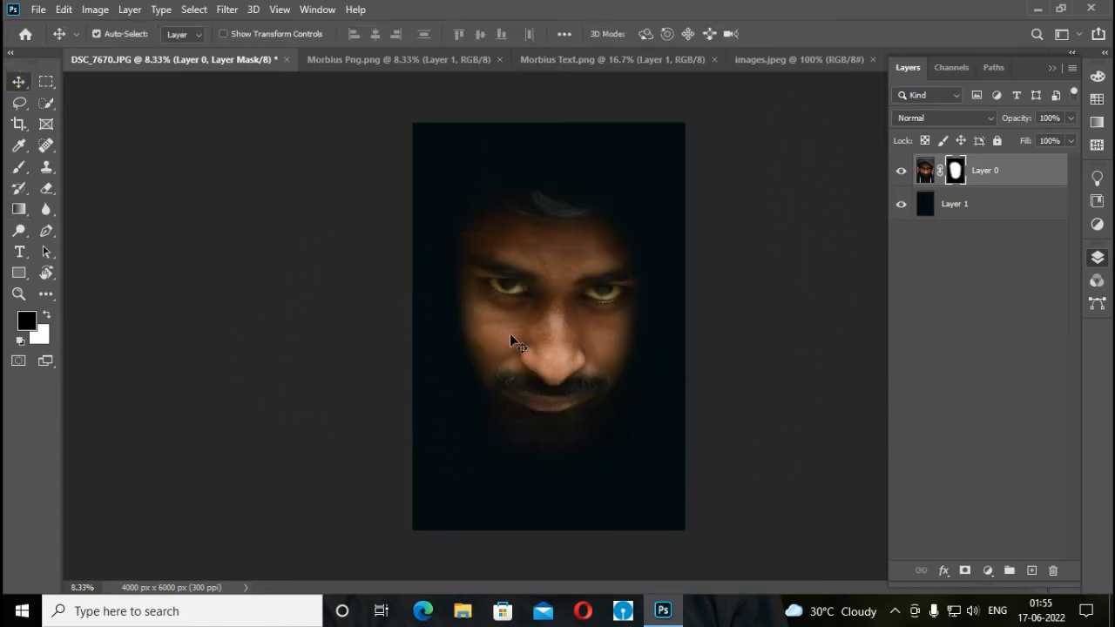
key("ctrl+t")
left_click_drag(359, 35, 366, 36)
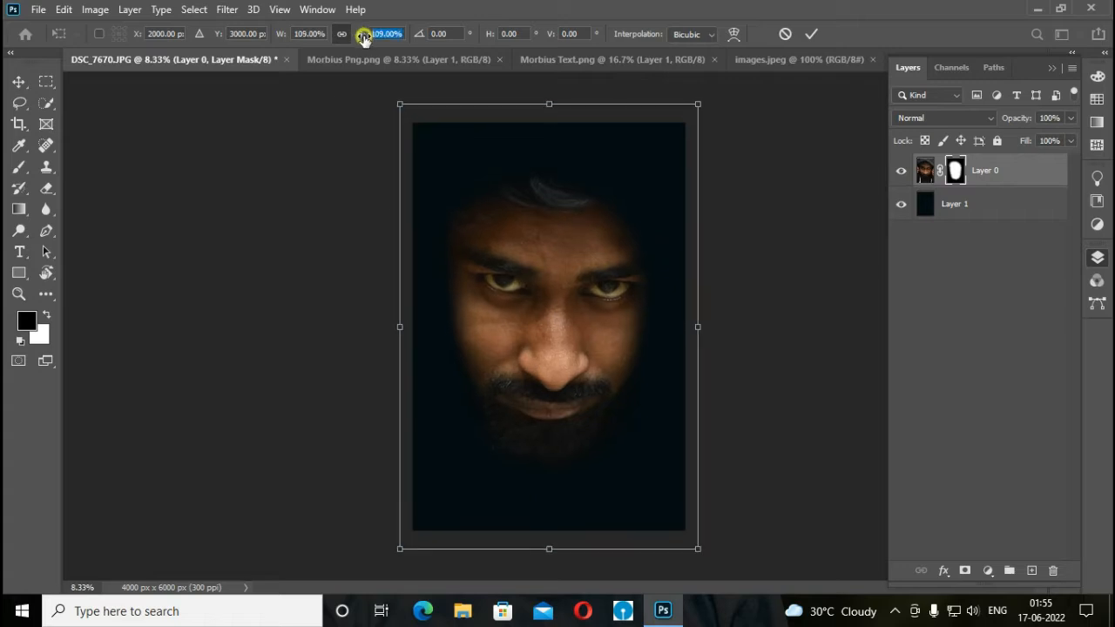
key("Return")
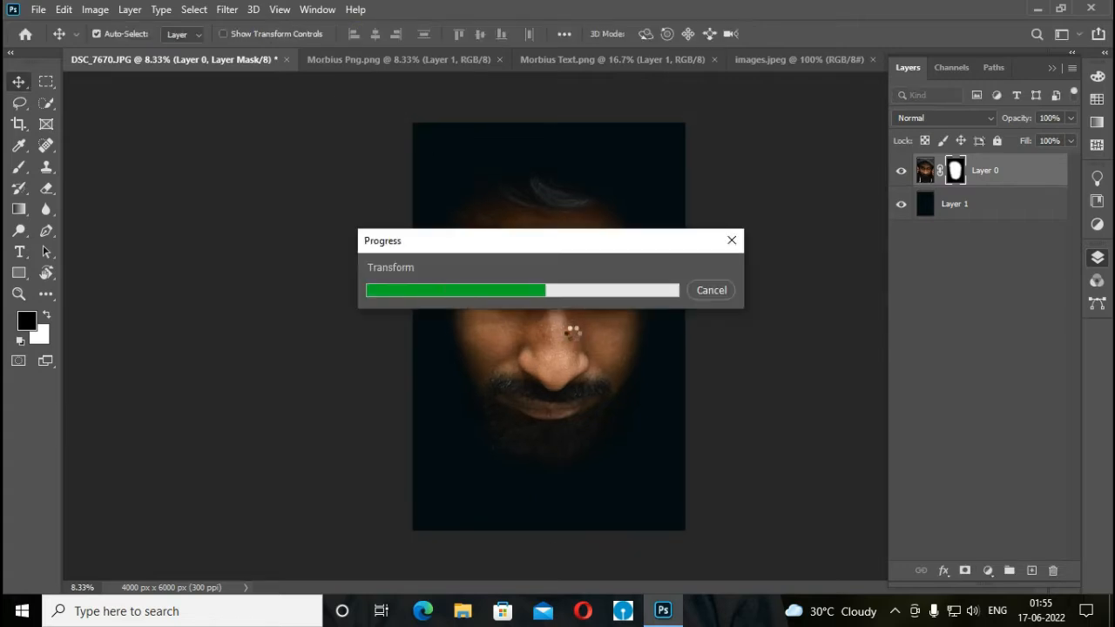
Move the masked face up until the forehead meets the canvas's upper edge, using Free Transform to refine its placement.
left_click_drag(565, 316, 561, 272)
key("ctrl+t")
left_click_drag(755, 349, 757, 343)
key("Return")
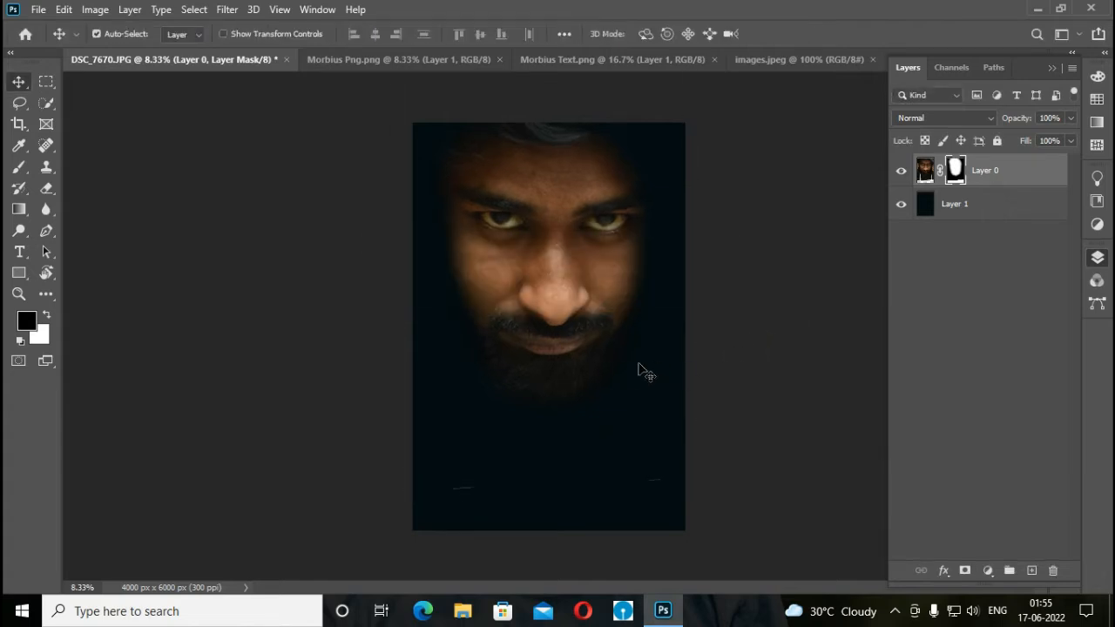
Brush over the stray line remnants in the dark area below and around the chin.
left_click(19, 168)
left_click_drag(662, 520, 488, 502)
key("bracketright")
mouse_move(448, 331)
left_mouse_down()
mouse_move(470, 414)
mouse_move(609, 399)
mouse_move(640, 340)
mouse_move(686, 326)
left_mouse_up()
Bring the Morbius creature image over the face at about 124% scale, and shift the face to line up with it.
left_click(17, 82)
left_click(458, 67)
left_click_drag(575, 270, 580, 319)
key("ctrl+t")
left_click_drag(446, 468, 426, 532)
left_click_drag(677, 515, 695, 545)
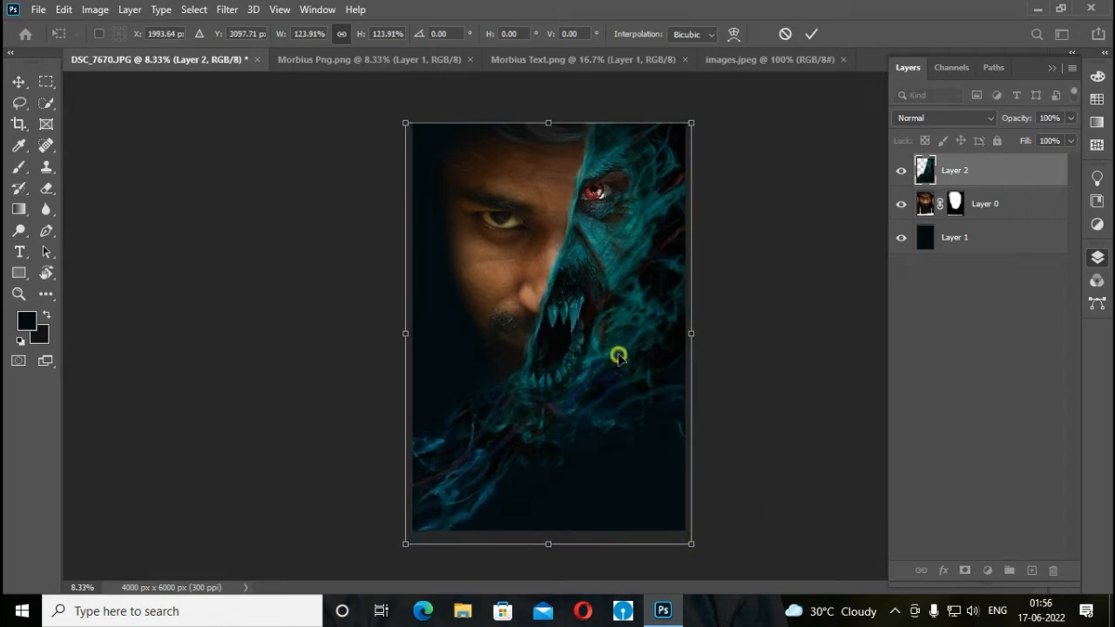
double_click(618, 357)
left_click_drag(511, 311, 506, 272)
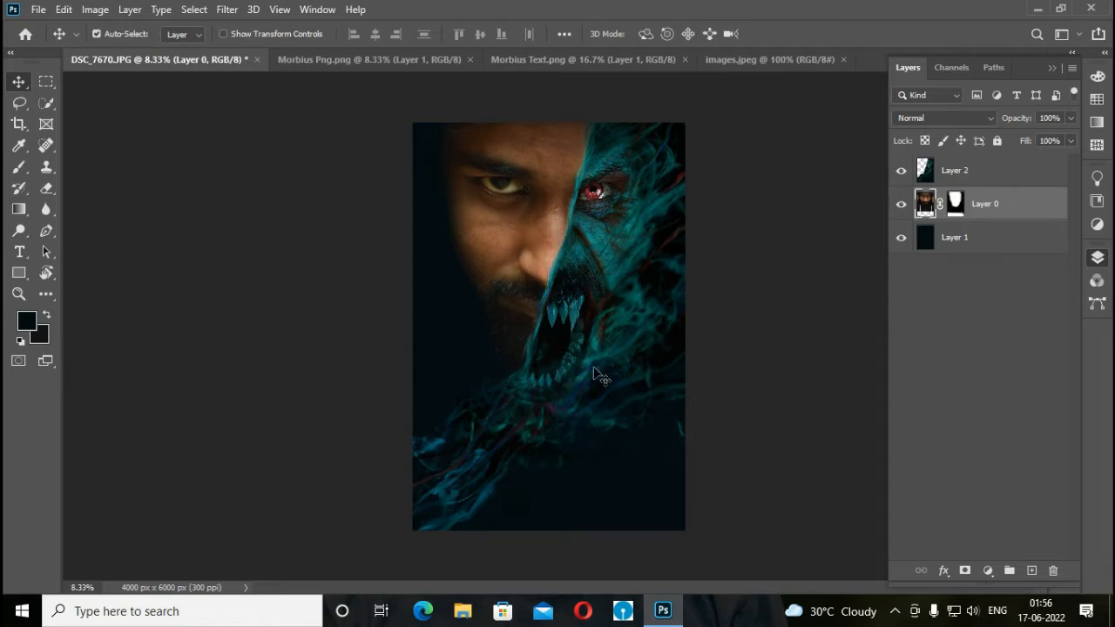
Close the Morbius Png.png document and apply Layer 0's layer mask permanently.
left_click(470, 59)
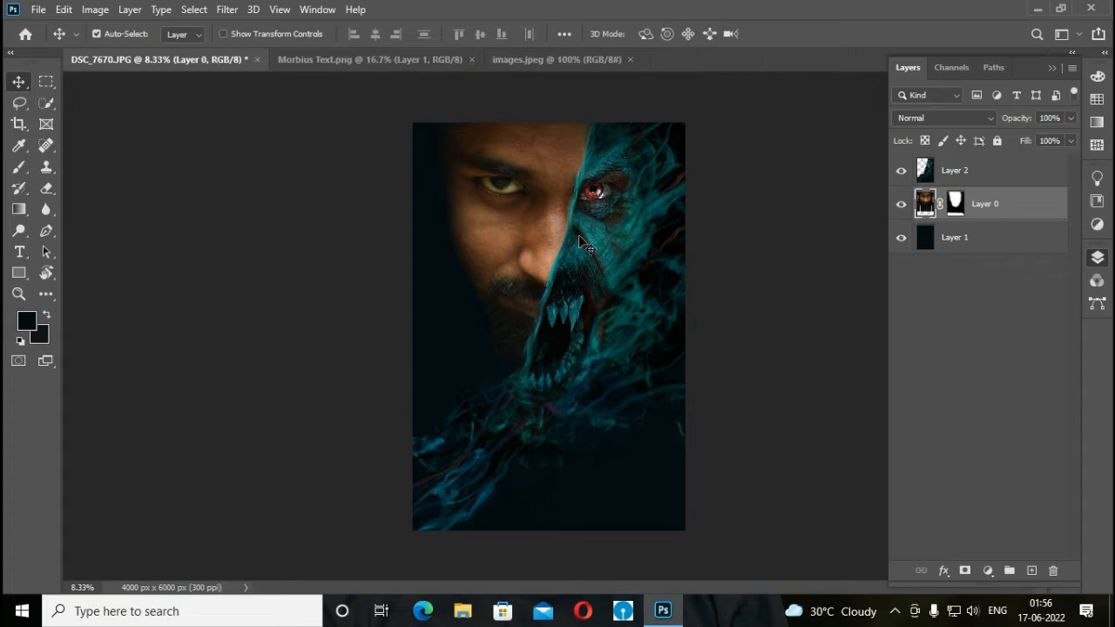
right_click(954, 206)
left_click(963, 251)
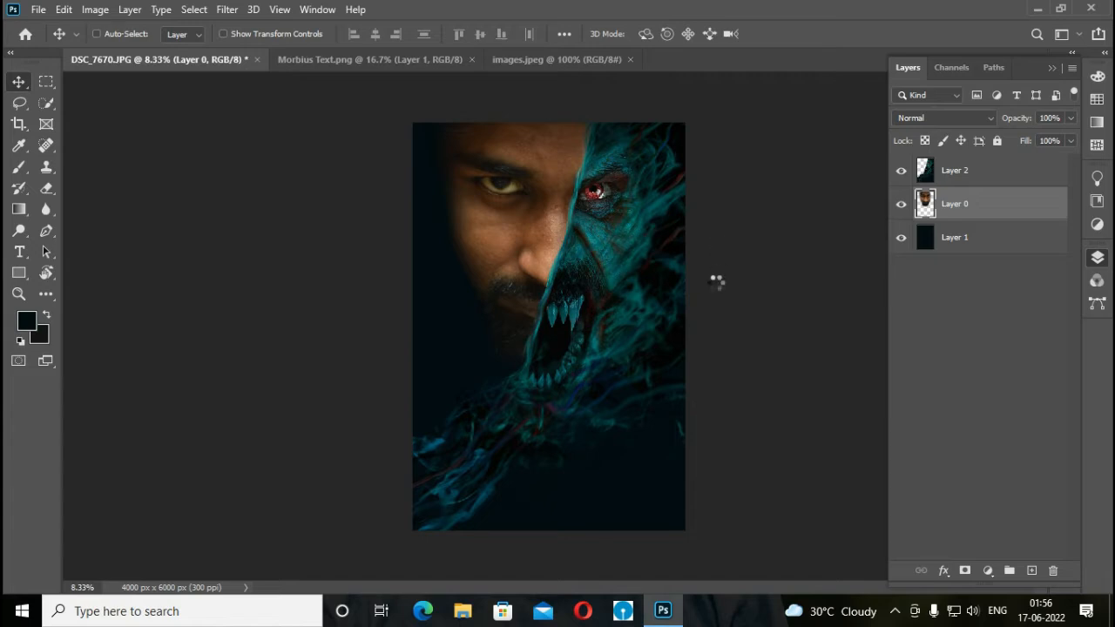
In the Camera Raw Filter, set exposure +0.35, contrast +9, highlights +16, shadows -10, whites +22, blacks -7, texture +8 and vibrance -33 for Layer 0.
left_click(762, 517)
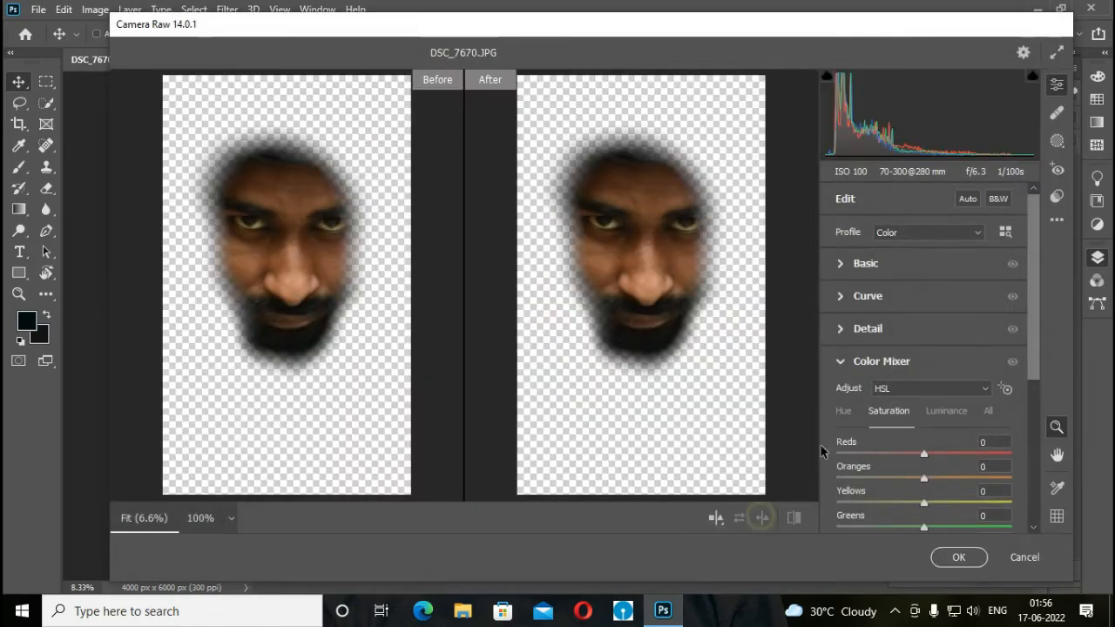
left_click(838, 364)
left_click(838, 263)
left_click_drag(859, 316, 886, 435)
left_click_drag(892, 479, 865, 451)
scroll(888, 474, "down", 3)
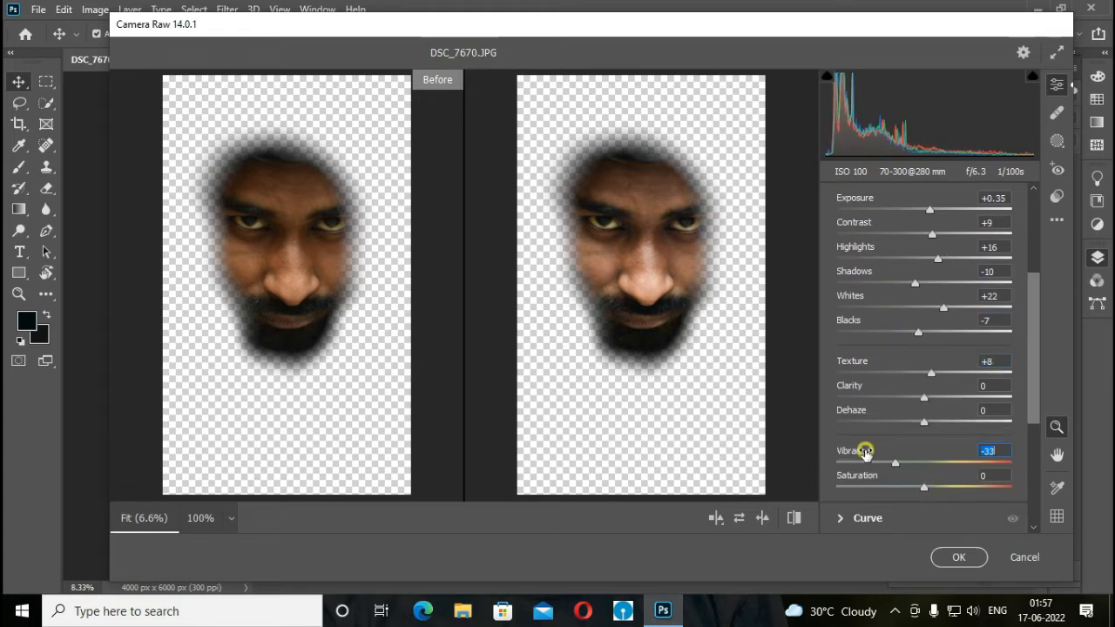
Expand the Color Mixer settings and apply the Camera Raw Filter to the face layer.
scroll(836, 365, "up", 5)
left_click(840, 263)
left_click(837, 361)
left_click(859, 368)
key("Return")
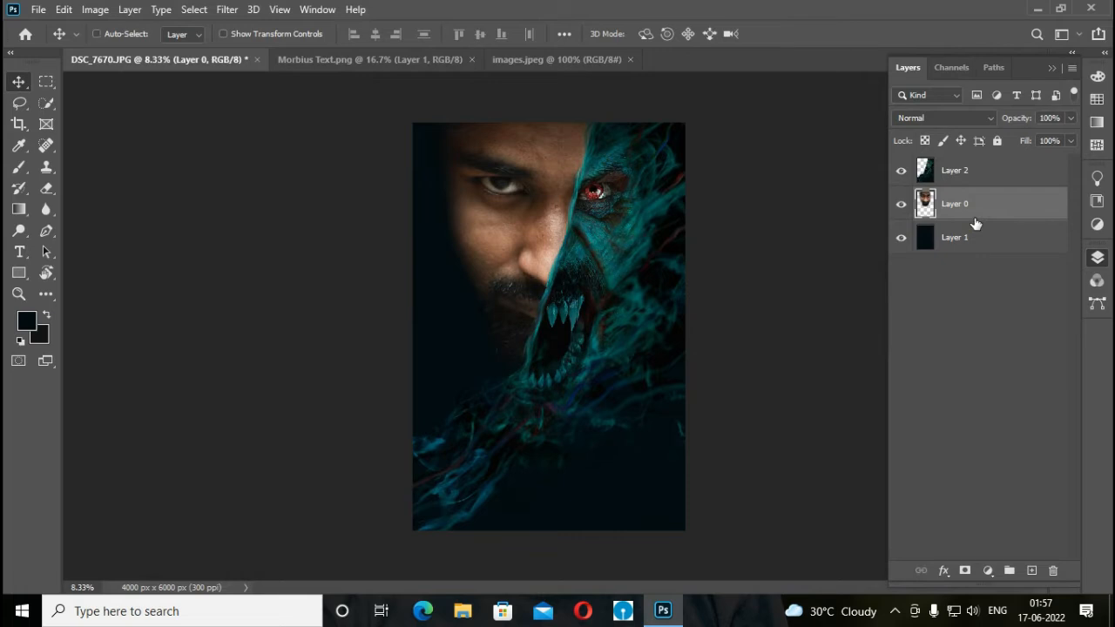
Scale Layer 0 to about 108% and nudge it upward so the face lines up with the creature half.
key("ctrl+t")
left_click_drag(387, 458, 365, 494)
key("Up")
key("Up")
key("Up")
key("Up")
key("Up")
key("Up")
key("Up")
key("Up")
key("Up")
key("Up")
key("Up")
key("Up")
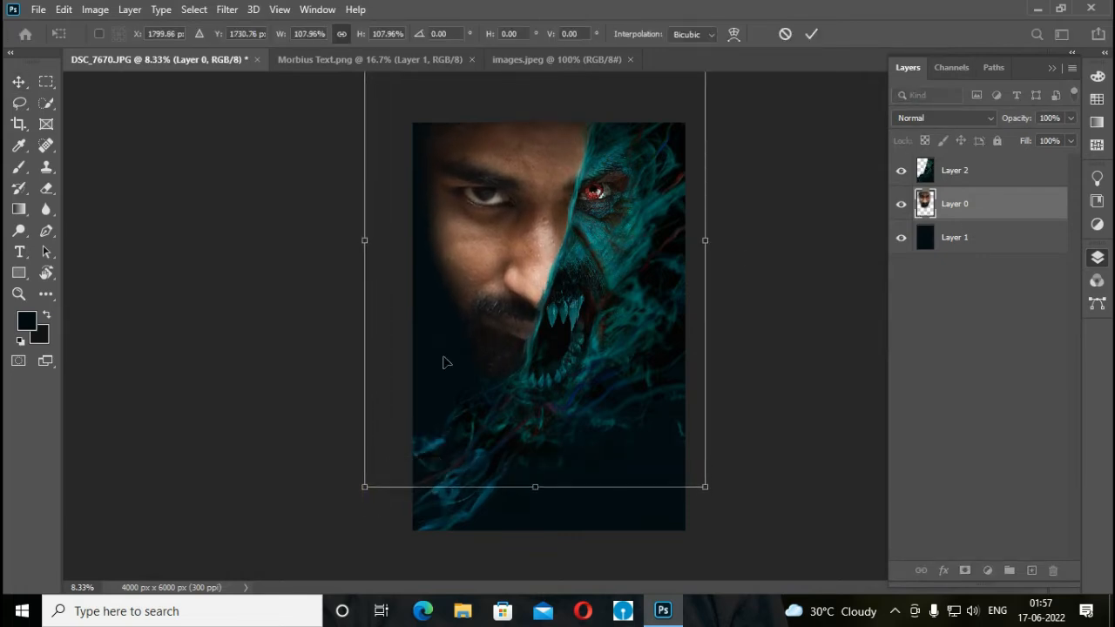
key("Return")
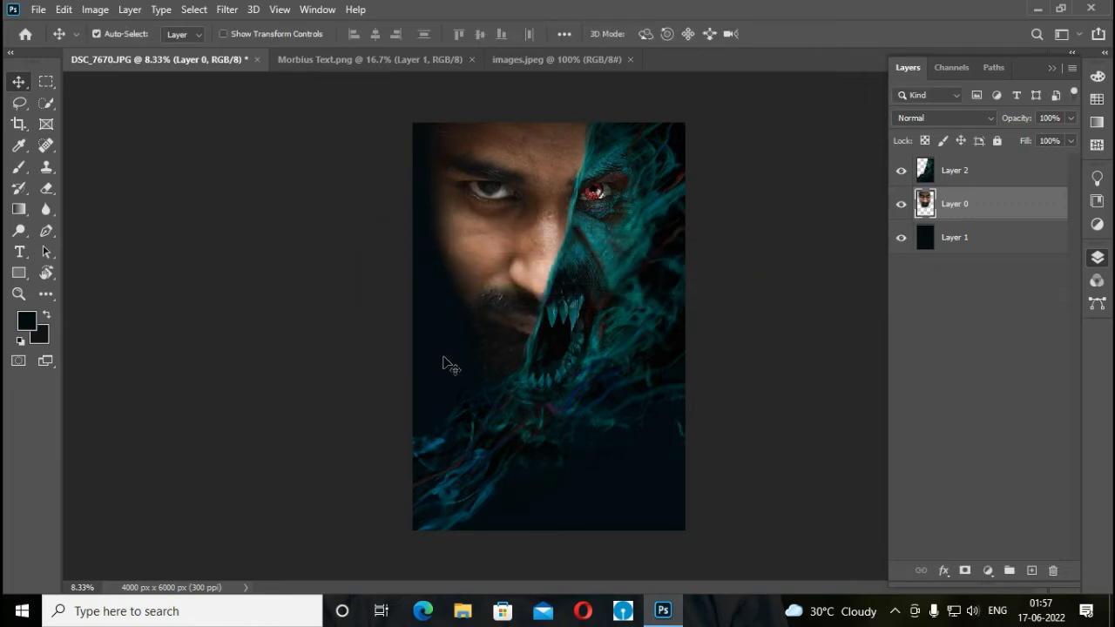
Crop both sides of the canvas slightly, to about 3766 x 6000 px.
left_click(998, 175)
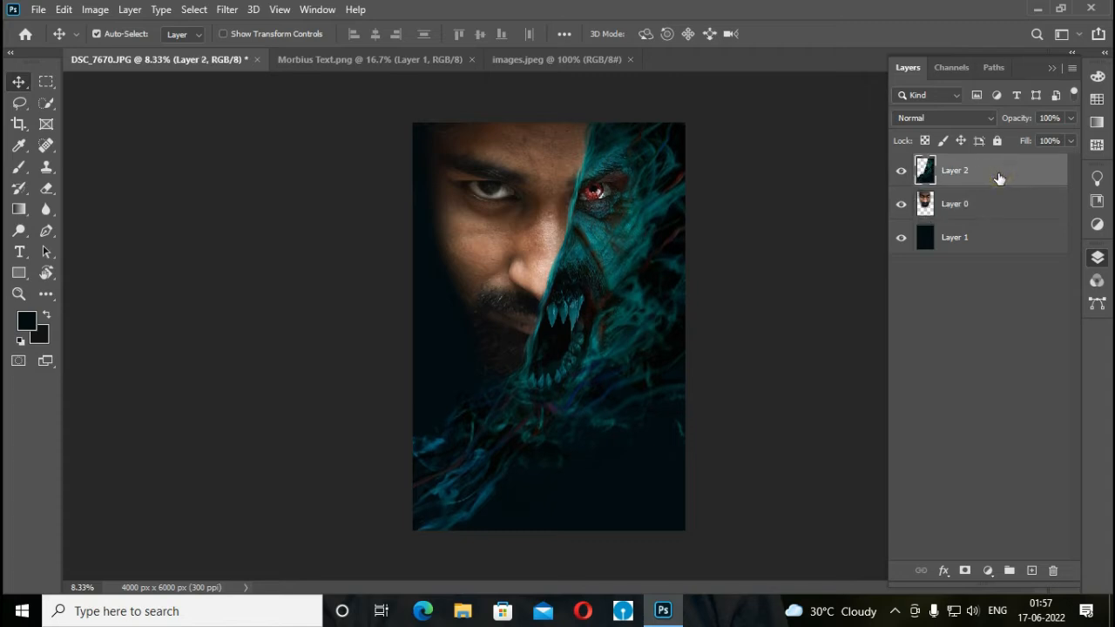
key("c")
left_click_drag(685, 329, 680, 336)
left_click(858, 34)
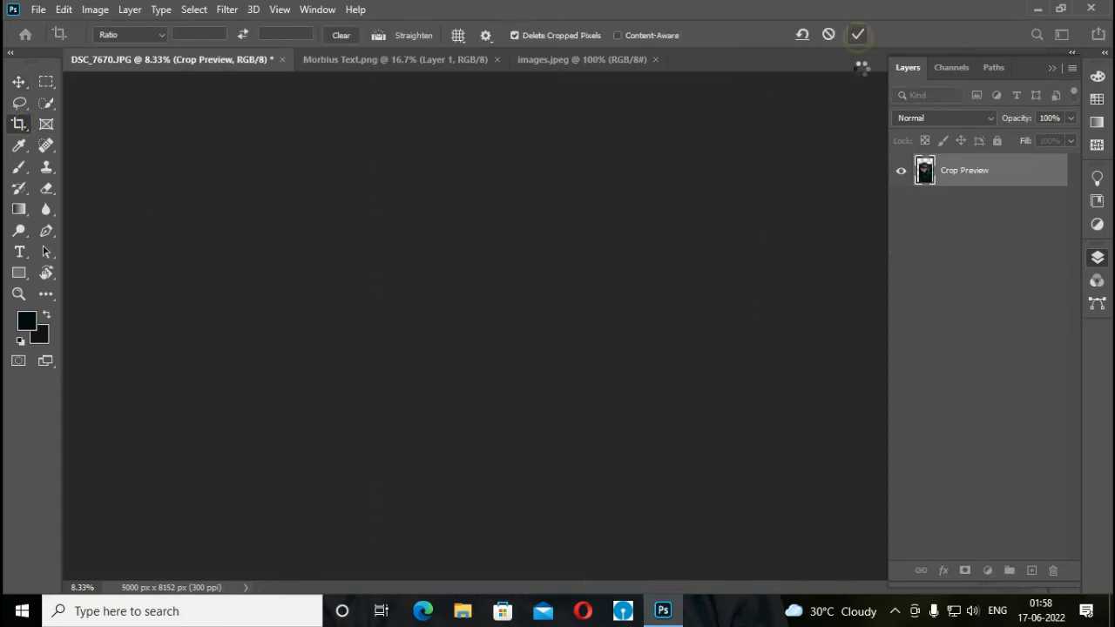
left_click(18, 83)
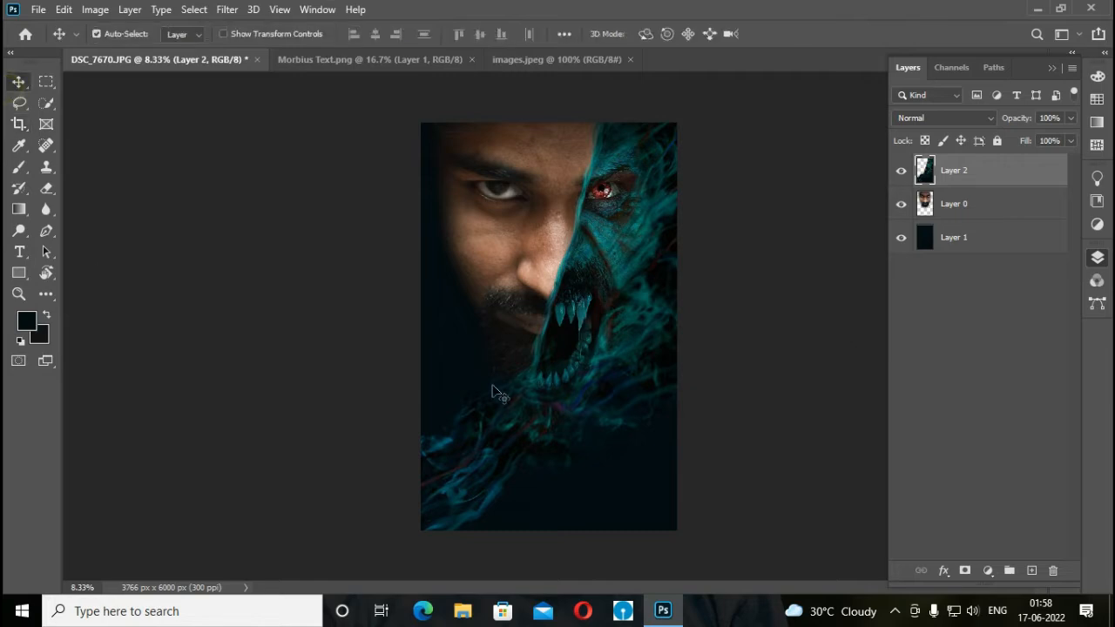
Add a Color Balance adjustment clipped to Layer 0, shift its midtones slightly toward cyan and set Yellow-Blue to 0.
left_click(523, 283)
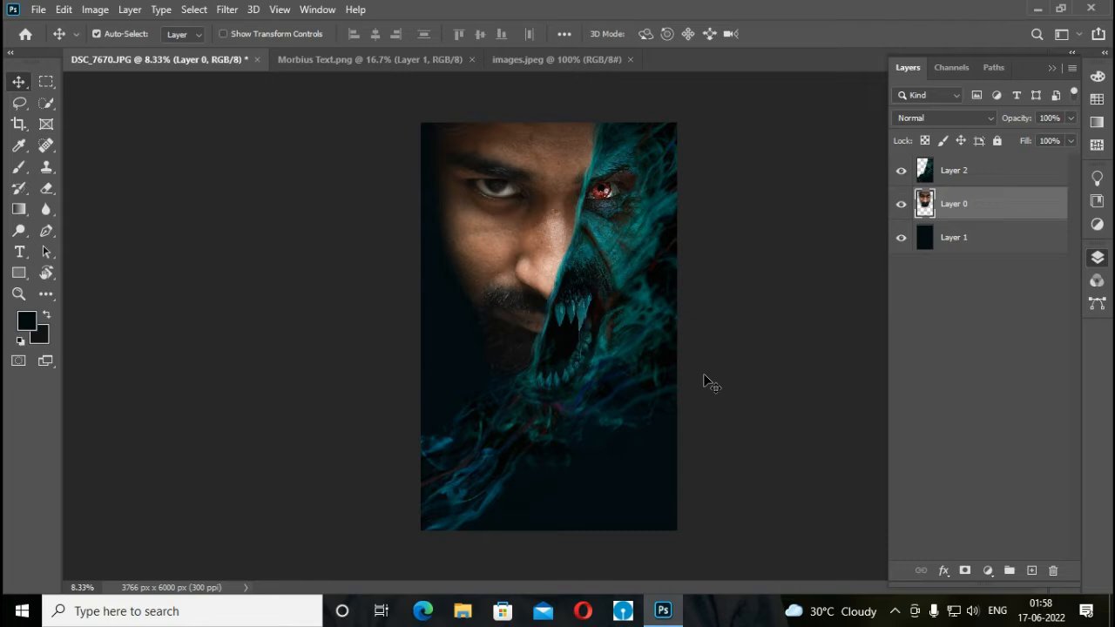
left_click(988, 571)
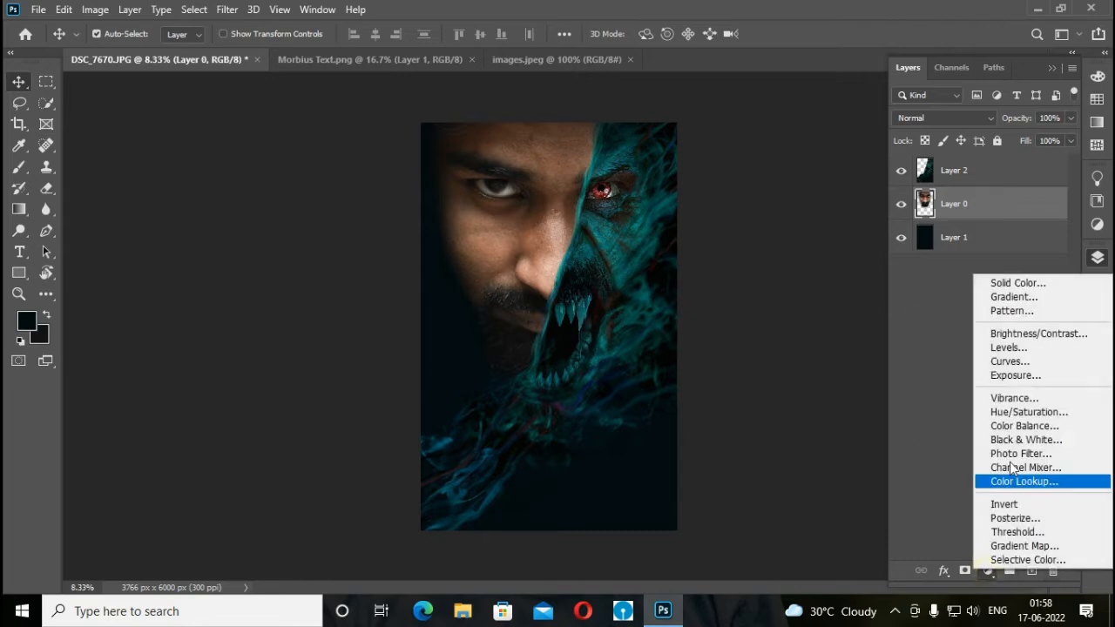
left_click(1015, 428)
left_click_drag(903, 213, 896, 214)
left_click_drag(903, 269, 931, 268)
left_click_drag(1012, 263, 953, 266)
type("0")
Shift the Color Balance shadows slightly toward cyan and select the Highlights tone.
left_click(902, 180)
left_click(898, 193)
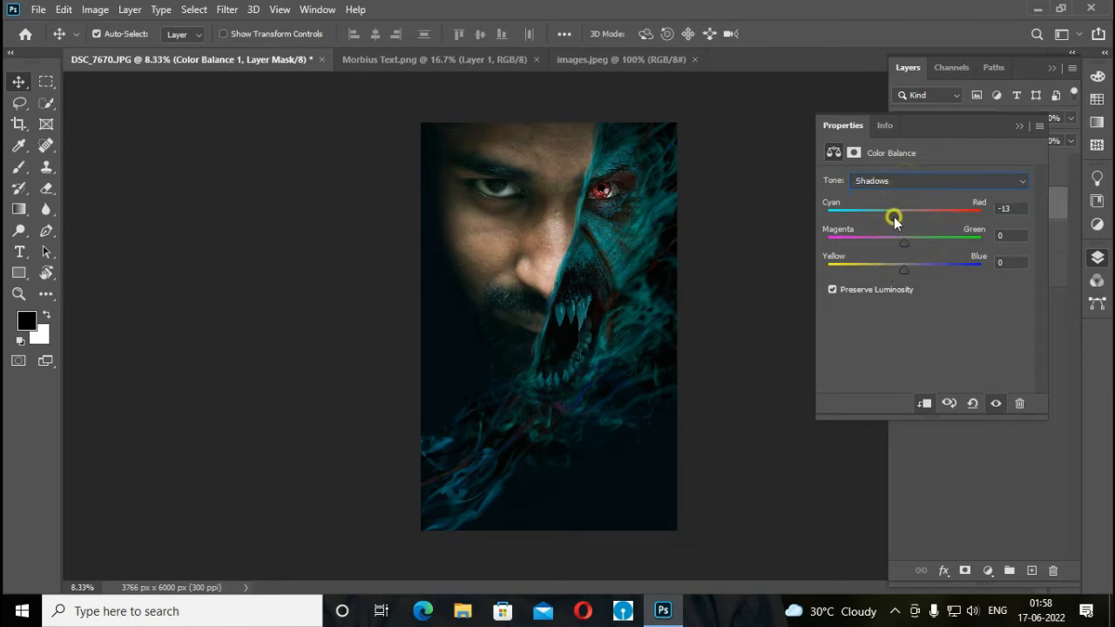
left_click_drag(895, 222, 899, 223)
left_click(906, 180)
left_click(906, 216)
left_click(1020, 126)
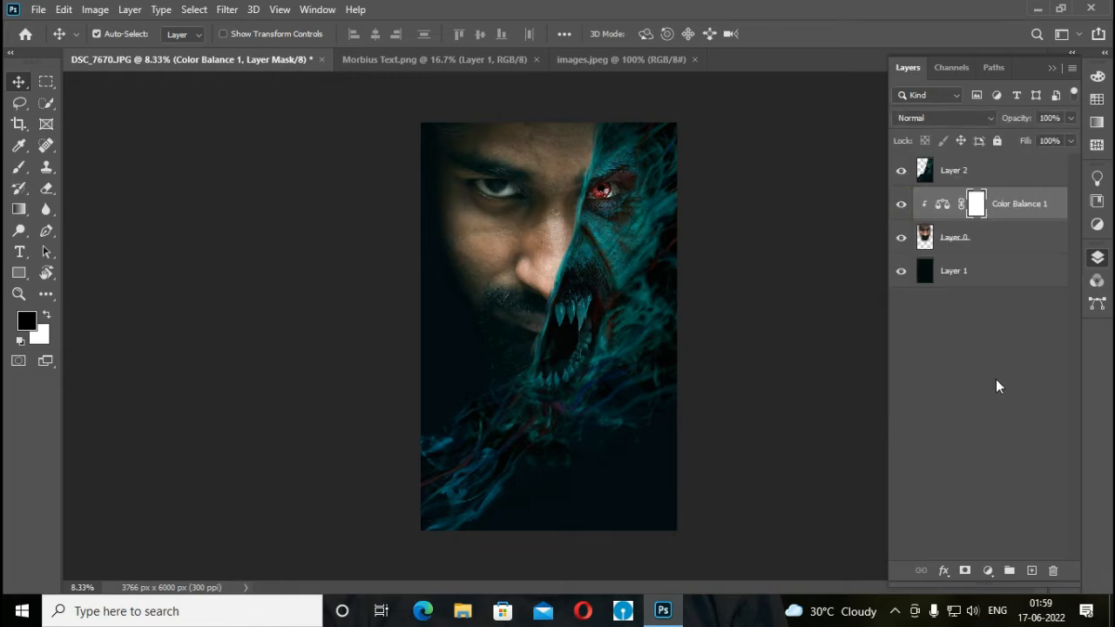
Add a Photo Filter adjustment above the Color Balance, using the Cyan filter at about 72% density.
left_click(988, 571)
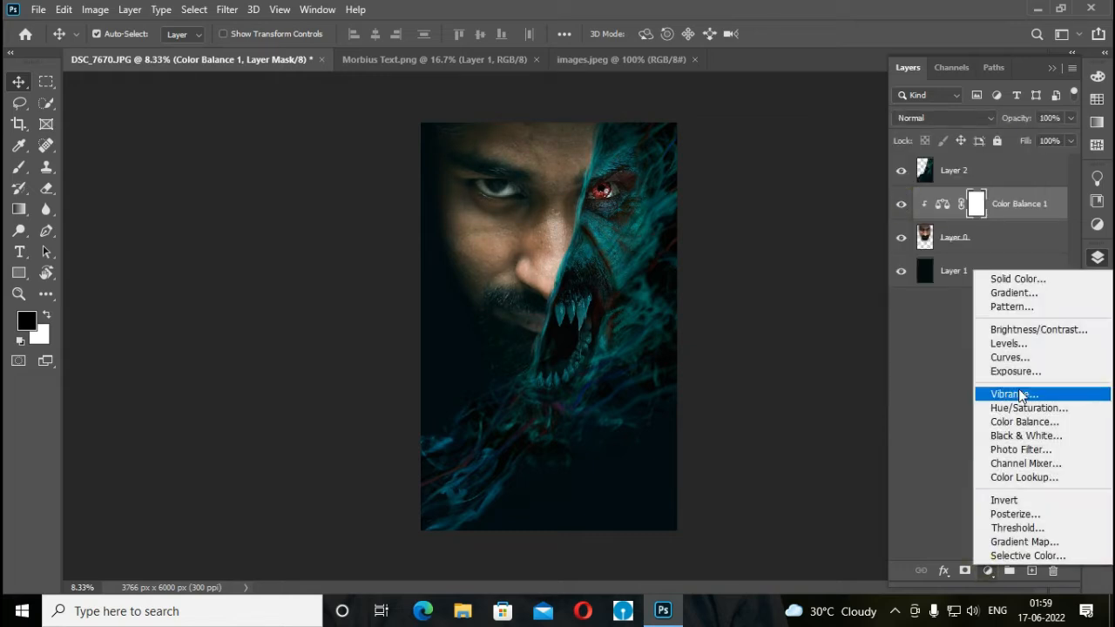
left_click(1021, 449)
left_click(921, 180)
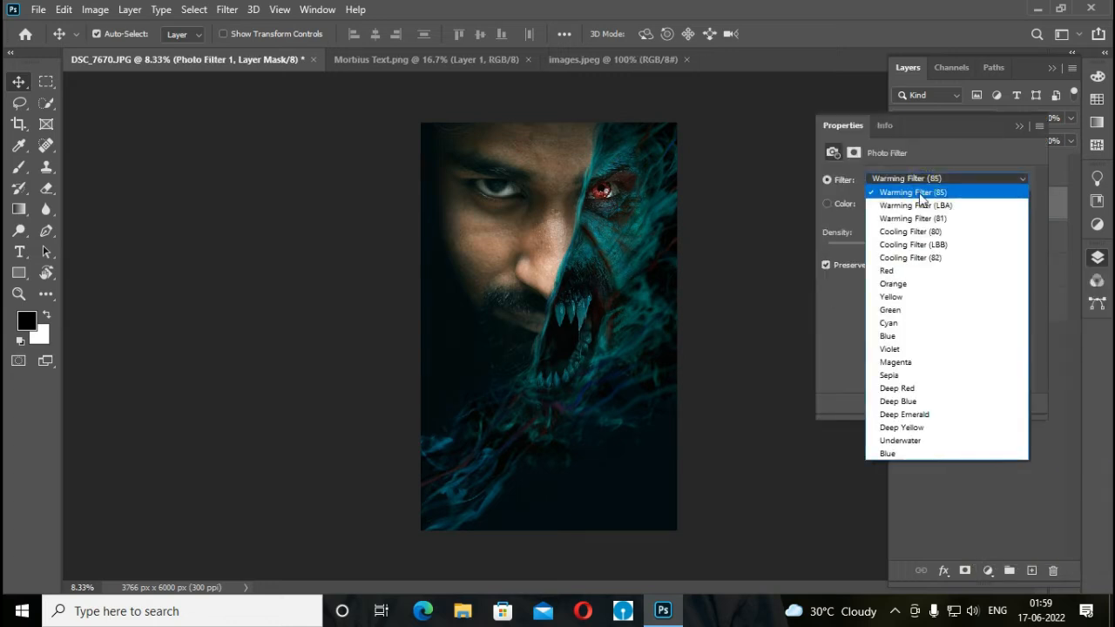
left_click(901, 336)
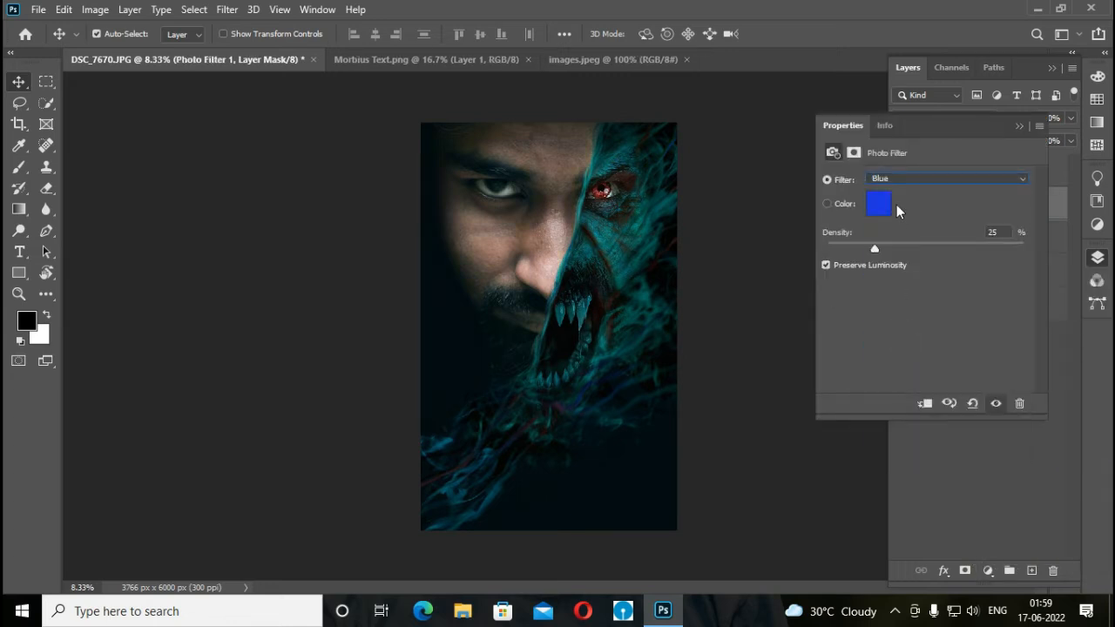
left_click(897, 179)
left_click(903, 323)
left_click_drag(900, 253, 947, 256)
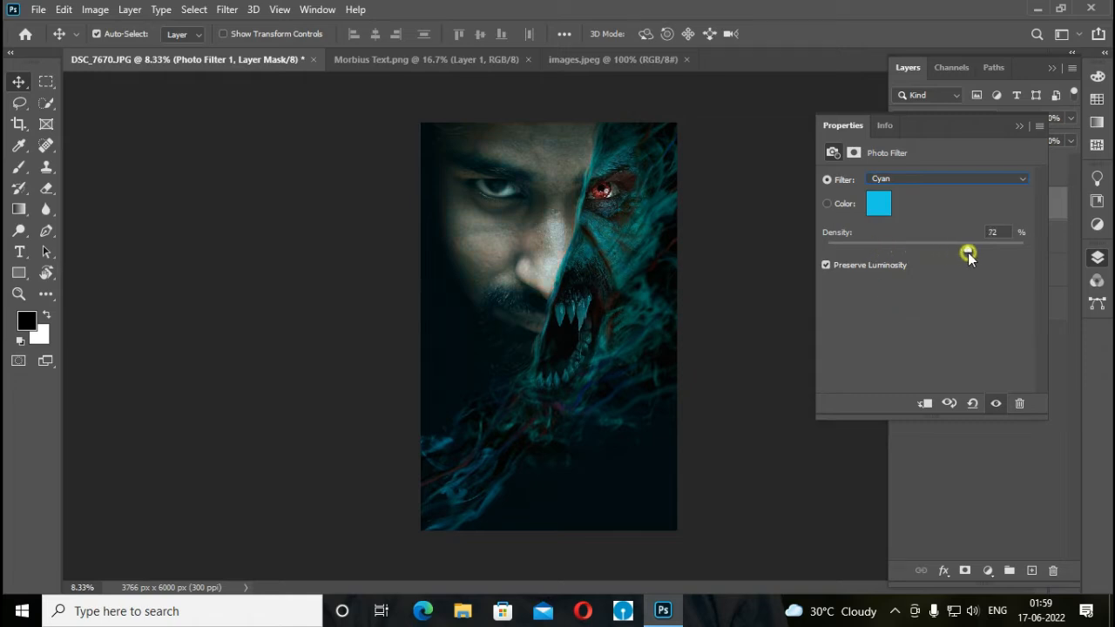
left_click(1017, 126)
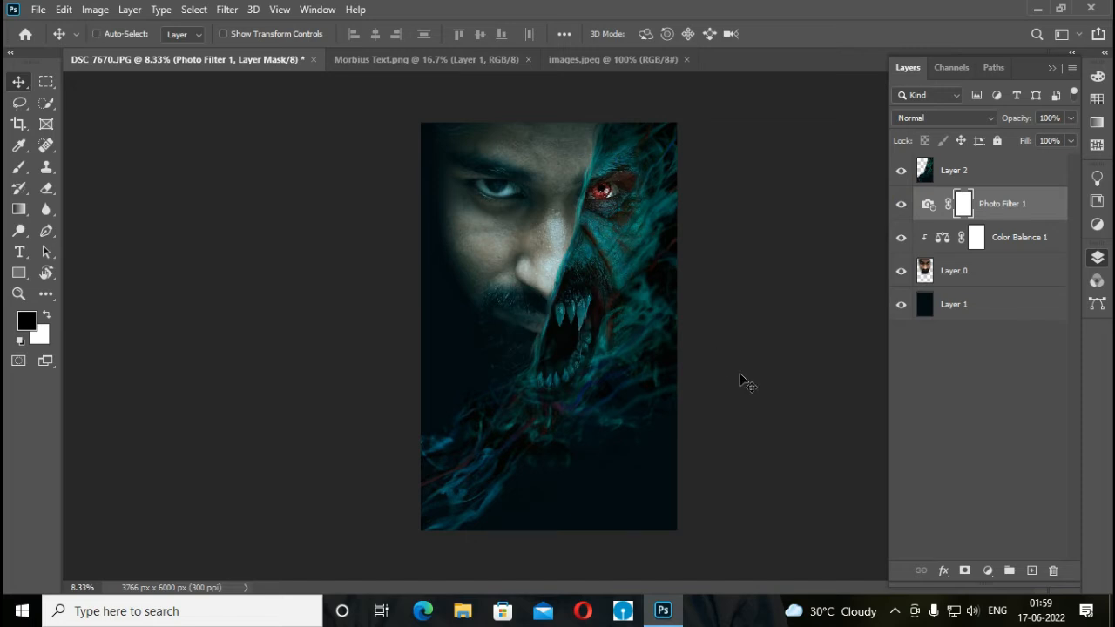
Compare the composite with Layer 2 hidden and shown, and duplicate Layer 2.
key("ctrl+minus")
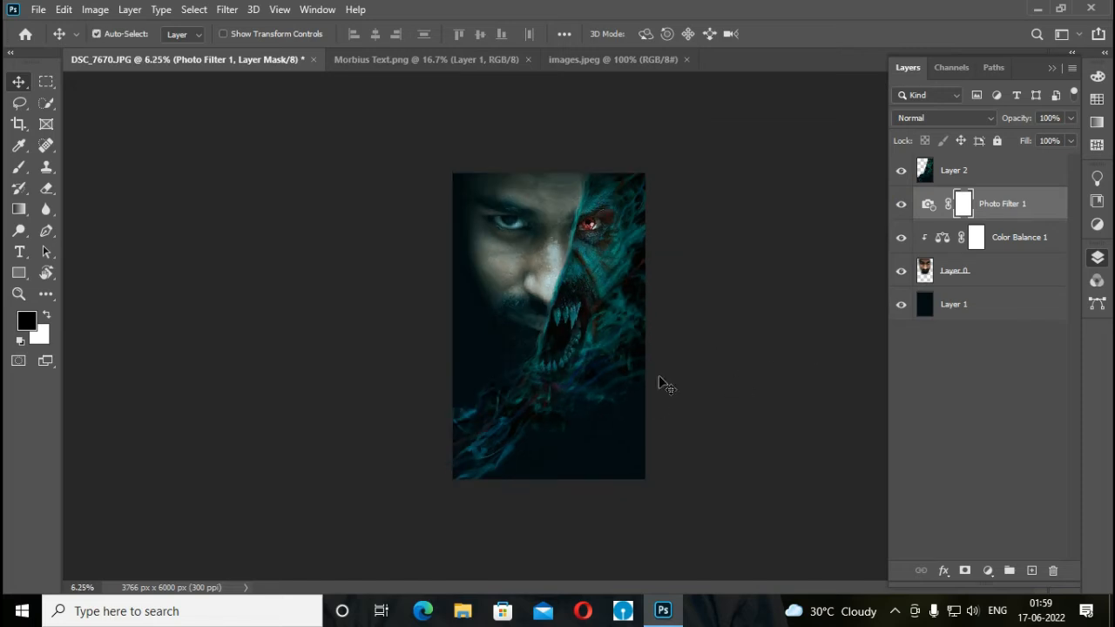
left_click(973, 181)
left_click(902, 172)
left_click(902, 171)
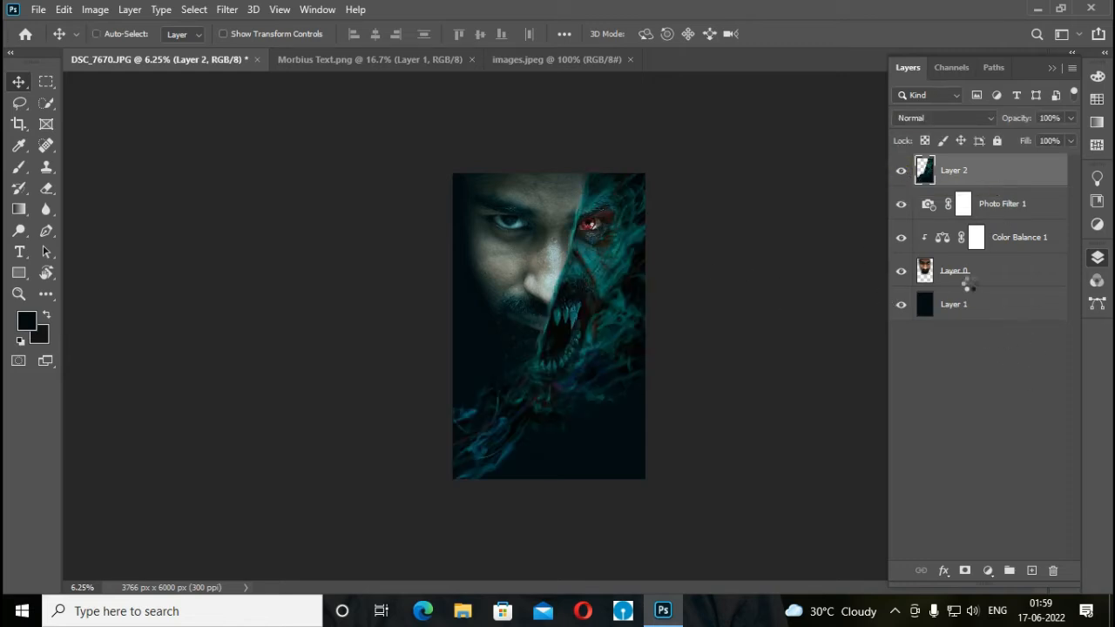
key("ctrl+shift+alt+e")
key("ctrl+z")
key("ctrl+j")
Select the red iris of the creature's eye on Layer 2 copy with the Quick Selection tool.
key("ctrl+plus")
key("ctrl+plus")
key("ctrl+plus")
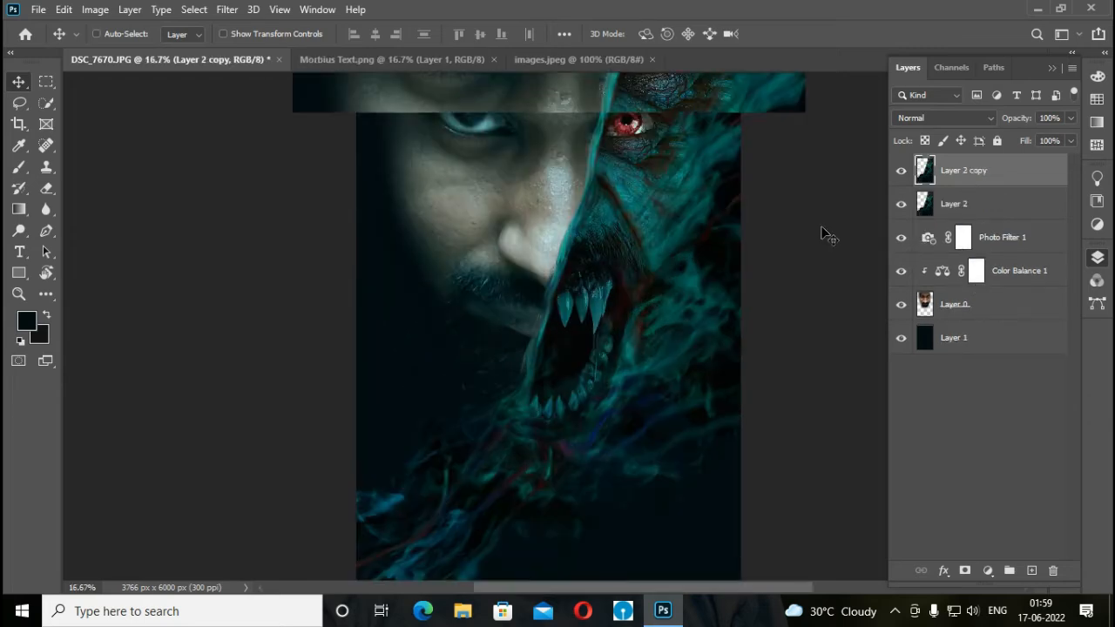
scroll(745, 282, "up", 3)
key("ctrl+plus")
key("ctrl+plus")
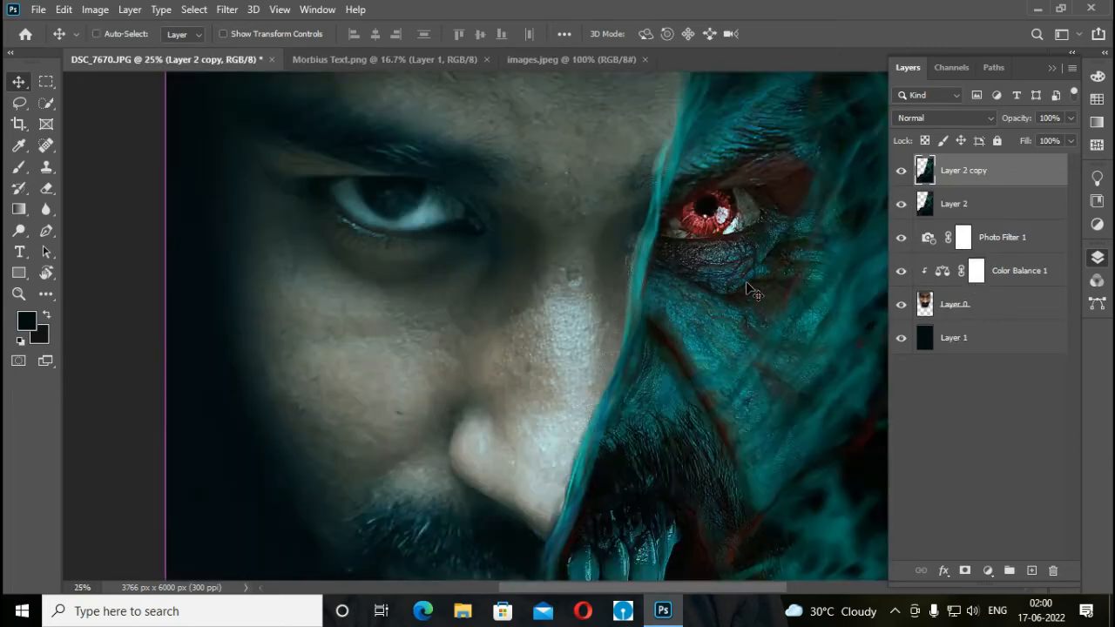
scroll(684, 527, "up", 1)
scroll(684, 528, "right", 2)
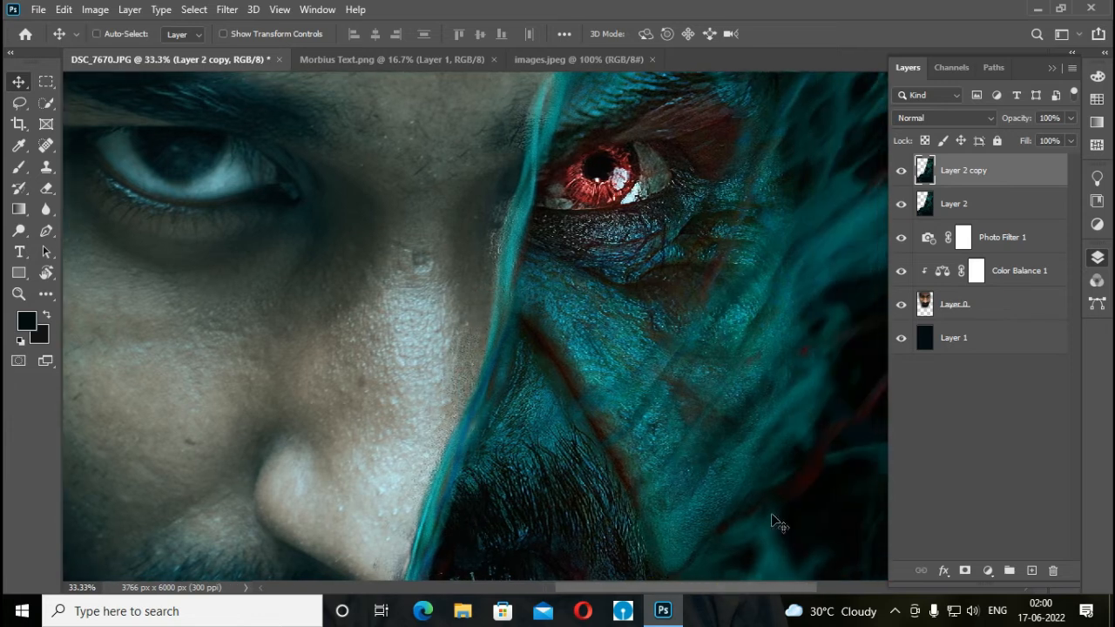
key("ctrl+plus")
scroll(752, 415, "up", 3)
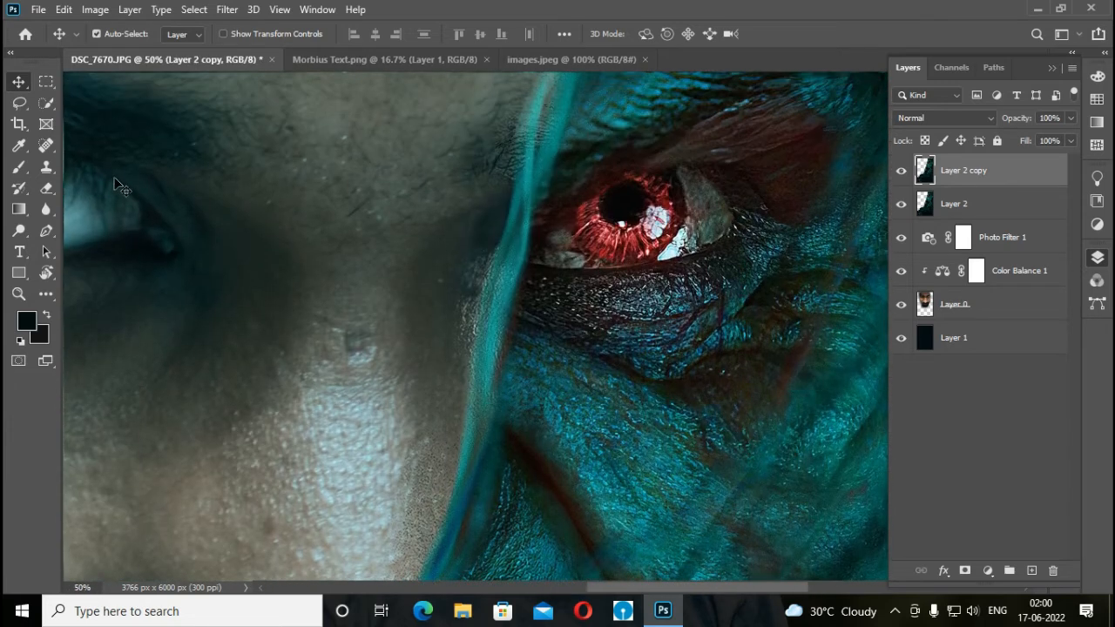
left_click(48, 104)
left_click(135, 32)
mouse_move(583, 222)
left_mouse_down()
mouse_move(606, 251)
mouse_move(663, 197)
mouse_move(654, 180)
mouse_move(625, 204)
mouse_move(608, 249)
left_mouse_up()
key("bracketright")
key("bracketright")
key("bracketright")
key("bracketright")
mouse_move(579, 214)
left_mouse_down()
mouse_move(584, 245)
mouse_move(643, 254)
left_mouse_up()
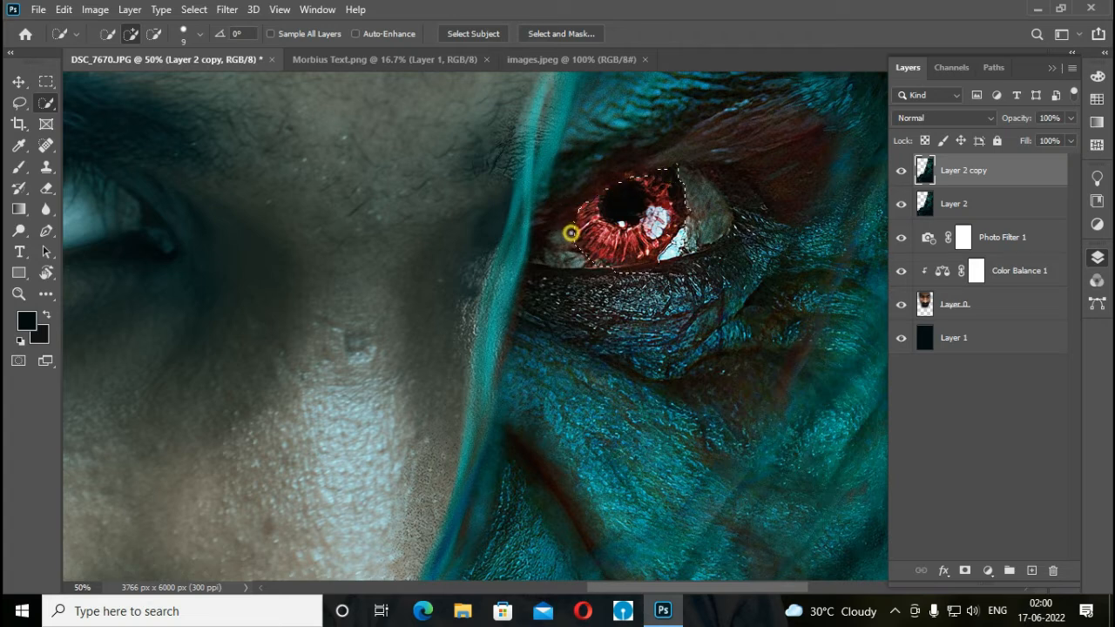
Isolate the red iris on Layer 2 copy with a layer mask from the selection and apply the mask.
left_click(965, 571)
right_click(954, 178)
left_click(989, 217)
Move the red iris over the portrait's human eye and rotate it about 36° to fit.
left_click(18, 82)
left_click_drag(644, 222, 291, 231)
left_click_drag(688, 587, 567, 577)
left_click_drag(709, 249, 536, 209)
key("ctrl+t")
left_click_drag(614, 109, 645, 169)
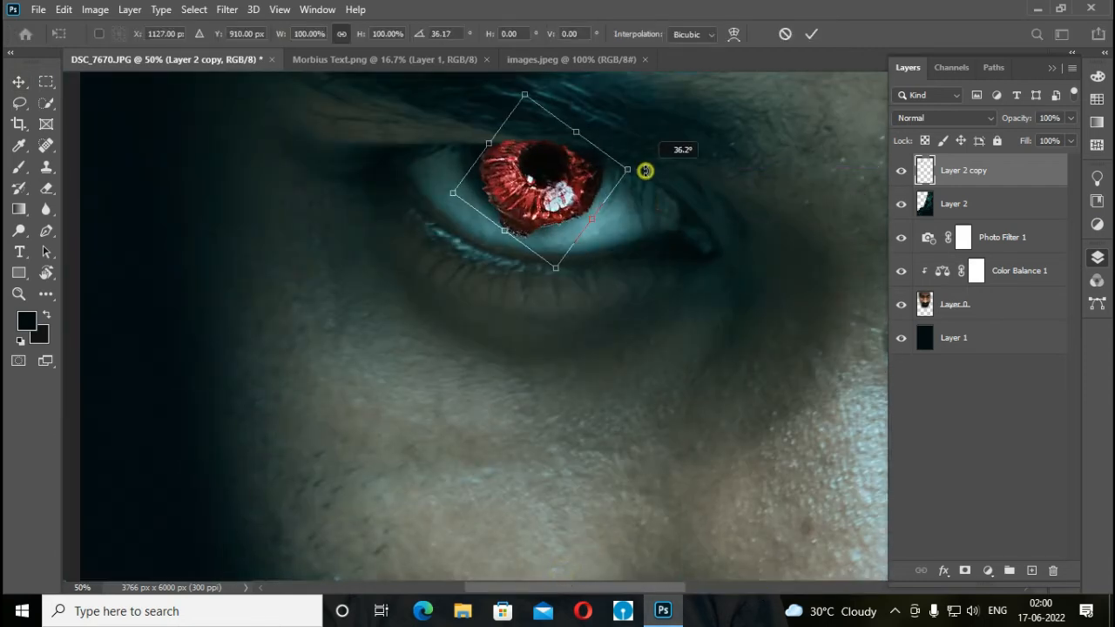
left_click_drag(535, 179, 538, 187)
key("Return")
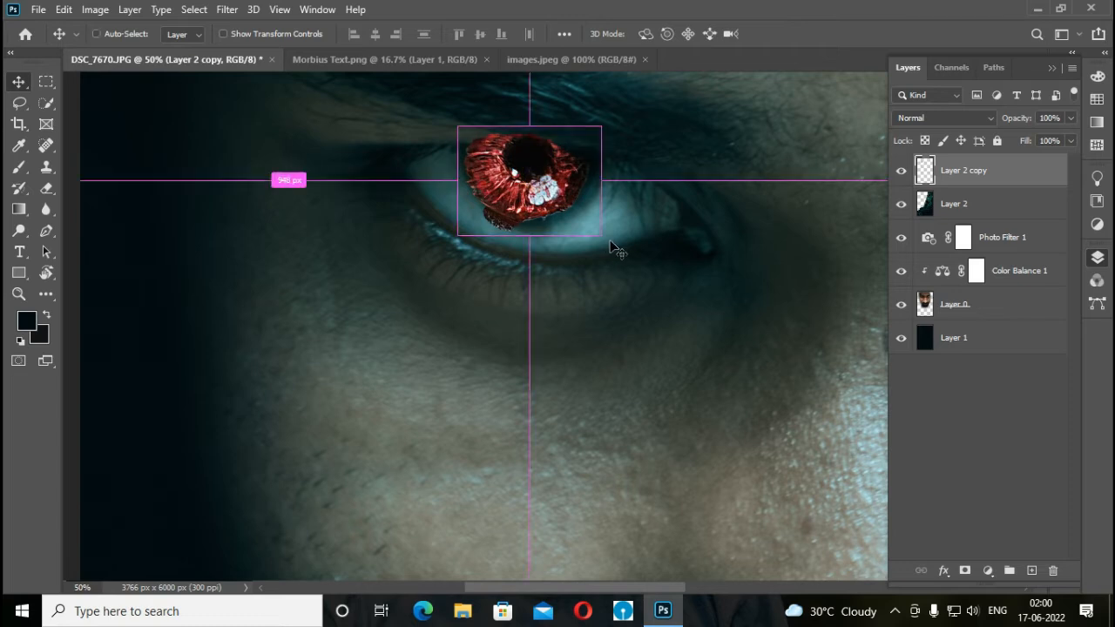
key("ctrl+plus")
scroll(572, 244, "up", 2)
scroll(575, 247, "up", 1)
key("ctrl+t")
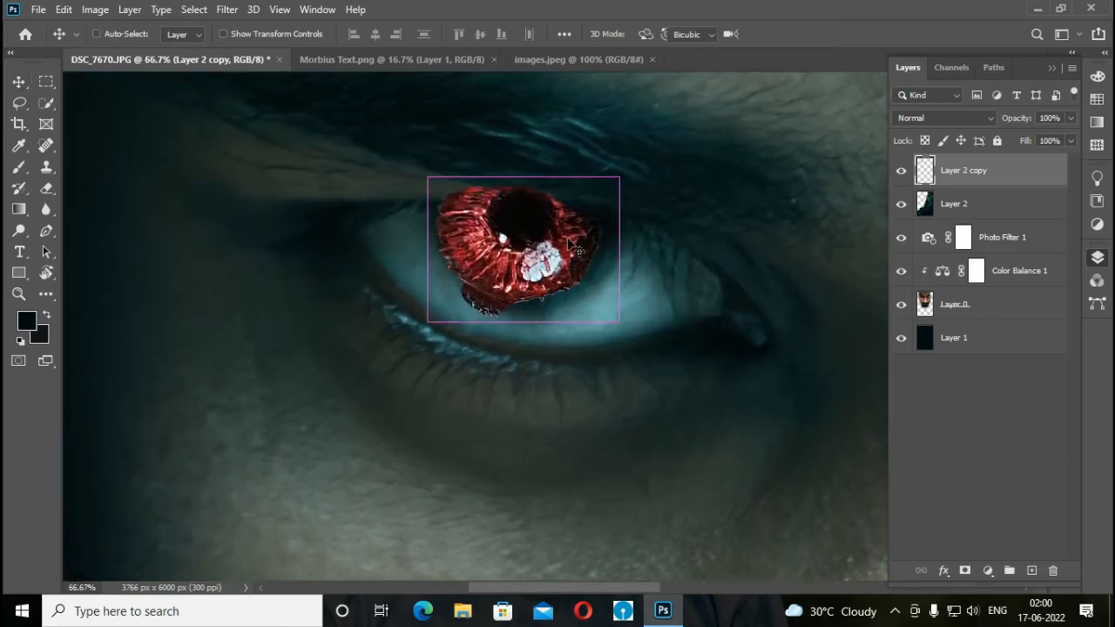
left_click(733, 34)
left_click_drag(595, 228, 601, 216)
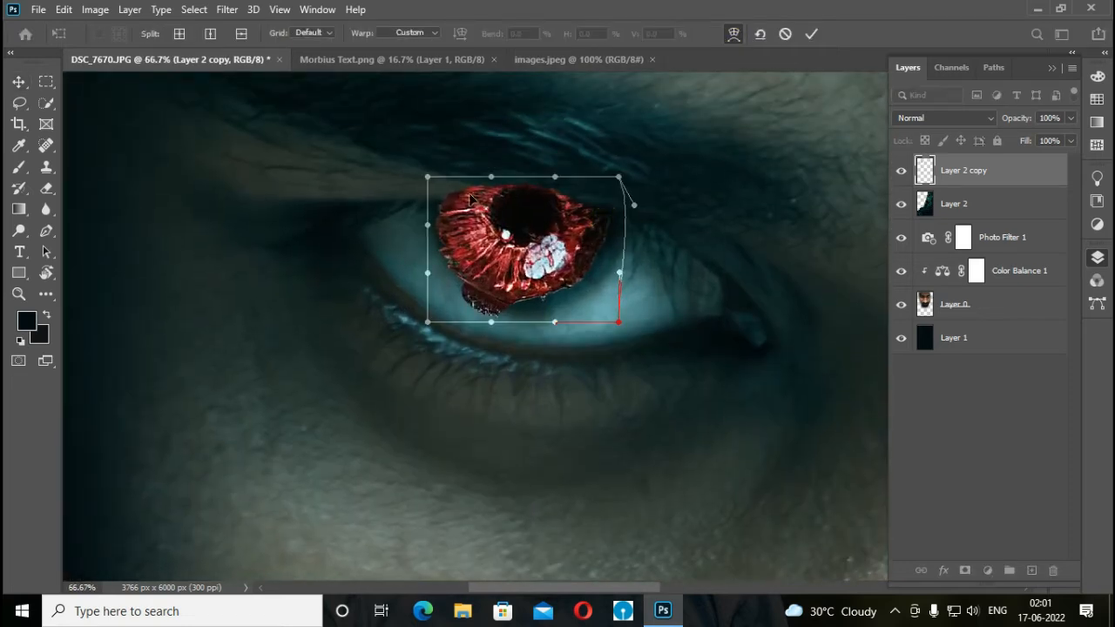
left_click_drag(427, 182, 422, 190)
left_click_drag(490, 178, 481, 191)
mouse_move(556, 178)
left_mouse_down()
mouse_move(554, 194)
mouse_move(550, 172)
left_mouse_up()
left_click(784, 34)
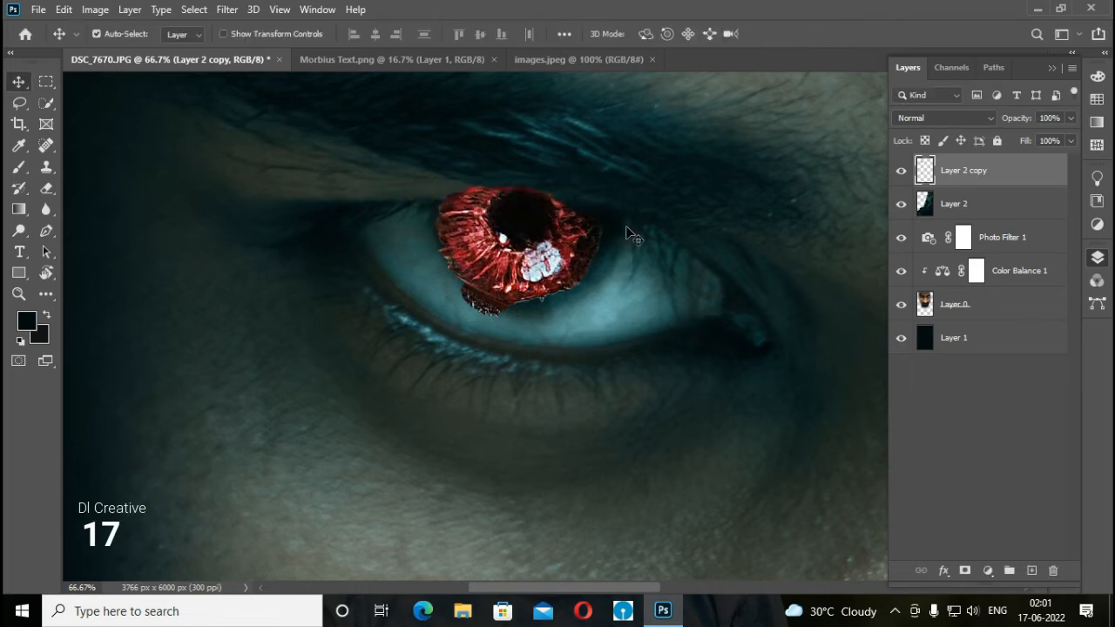
Add a layer mask to Layer 2 copy and paint out the iris edges overlapping the eyelid and eye white with a soft black brush.
left_click(962, 571)
key("b")
key("bracketleft")
key("bracketleft")
key("bracketleft")
key("bracketleft")
key("bracketleft")
key("bracketleft")
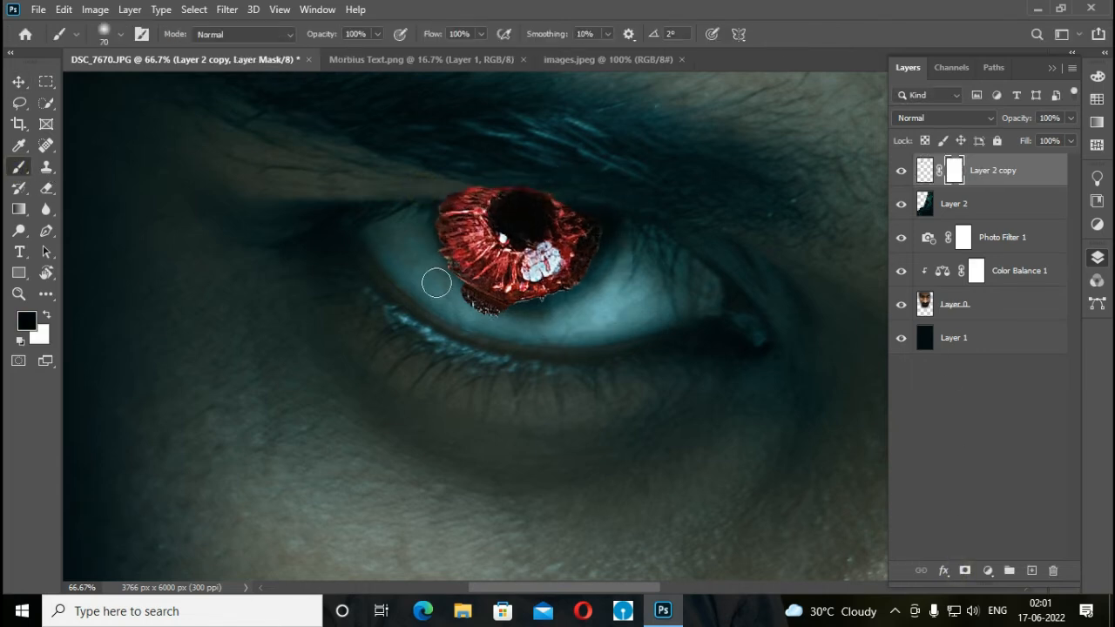
key("bracketright")
key("bracketright")
key("bracketright")
key("bracketright")
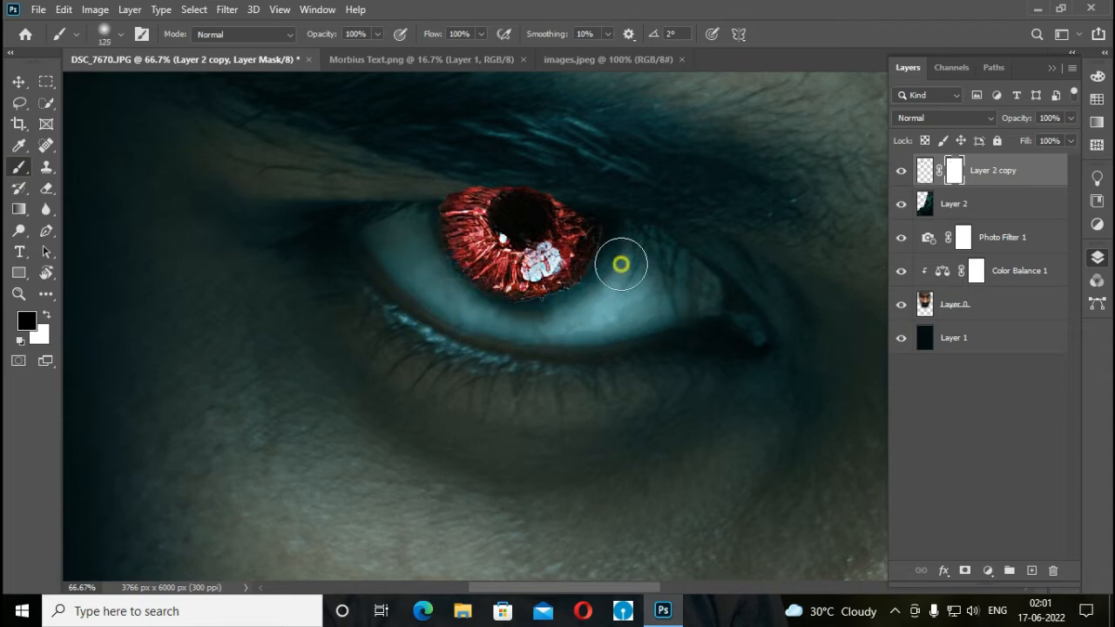
mouse_move(552, 173)
left_mouse_down()
mouse_move(455, 177)
mouse_move(593, 170)
mouse_move(424, 178)
mouse_move(614, 175)
left_mouse_up()
Scale the masked red iris in the portrait's eye up to about 111%.
key("ctrl+minus")
key("ctrl+minus")
key("ctrl+minus")
key("ctrl+minus")
key("ctrl+minus")
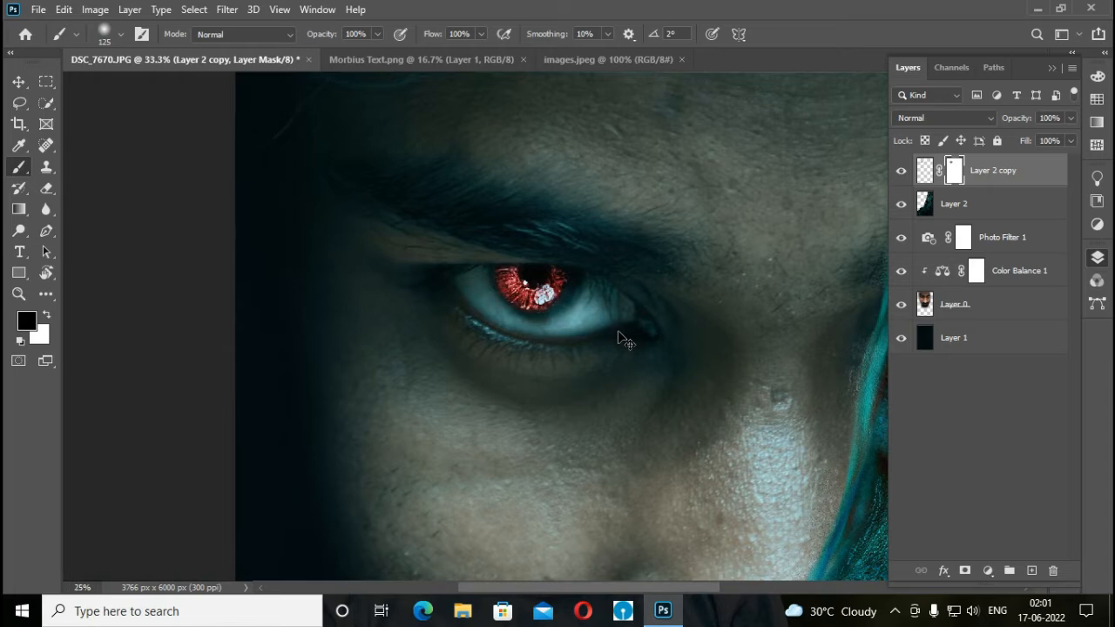
key("ctrl+plus")
key("ctrl+plus")
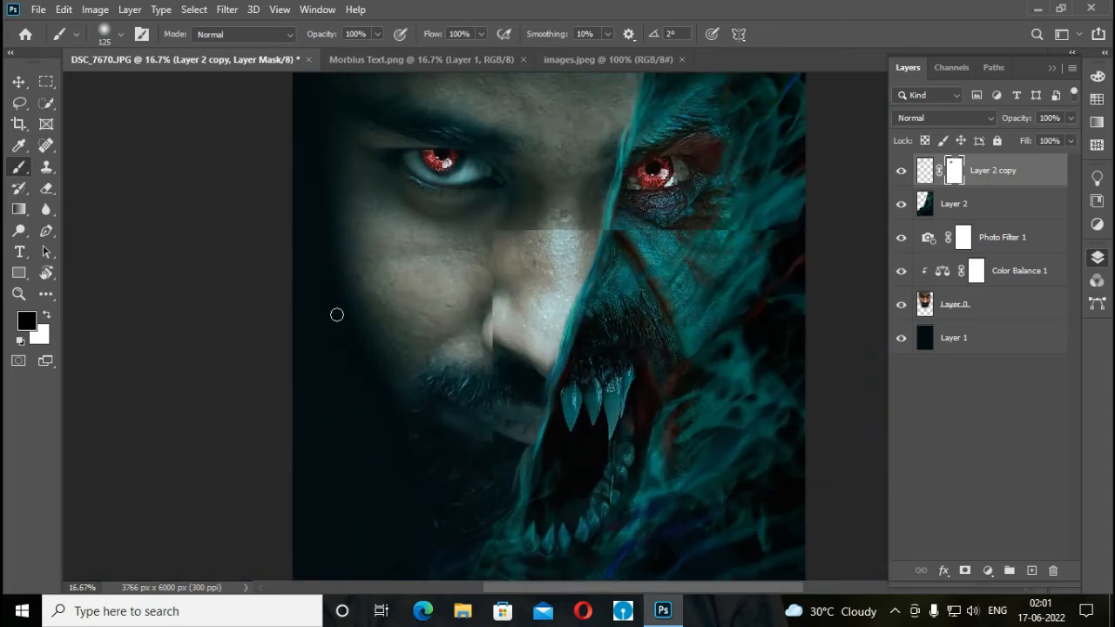
key("ctrl+plus")
key("ctrl+plus")
key("ctrl+plus")
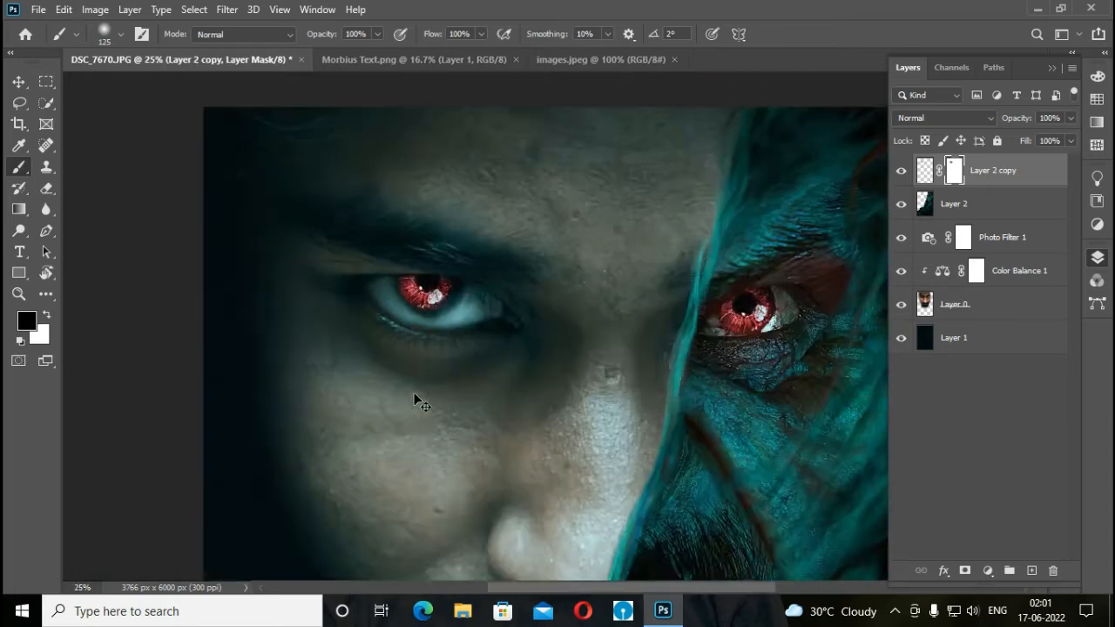
key("ctrl+plus")
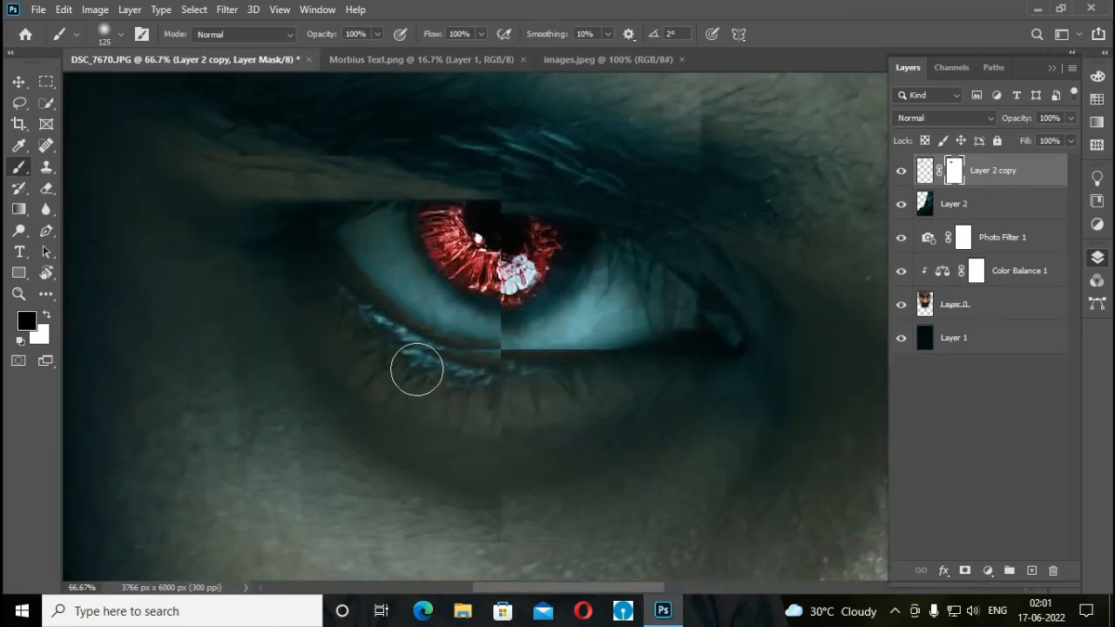
key("ctrl+t")
left_click_drag(592, 362, 626, 365)
key("Return")
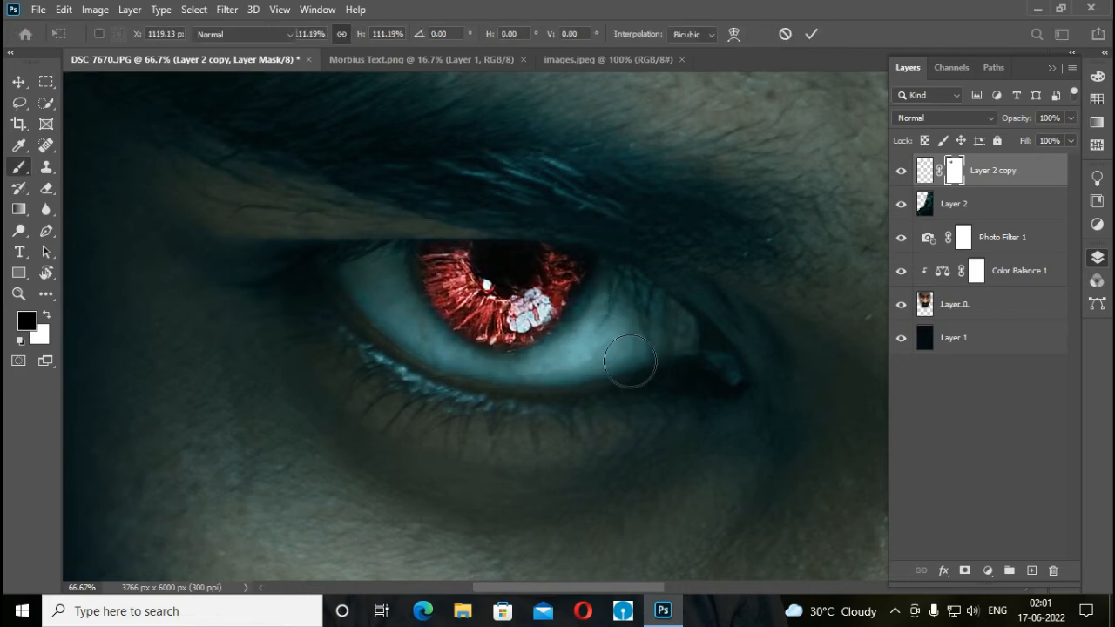
Fit the whole poster in view and apply the layer mask of Layer 2 copy permanently.
key("z")
left_click(493, 34)
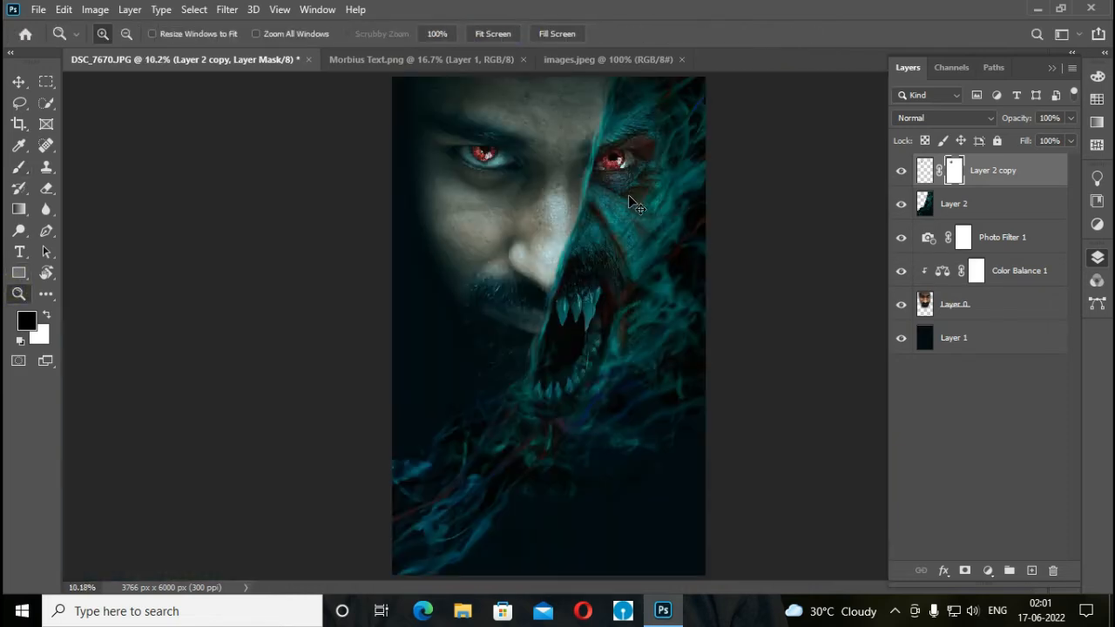
key("ctrl+minus")
key("ctrl+minus")
right_click(954, 171)
left_click(958, 206)
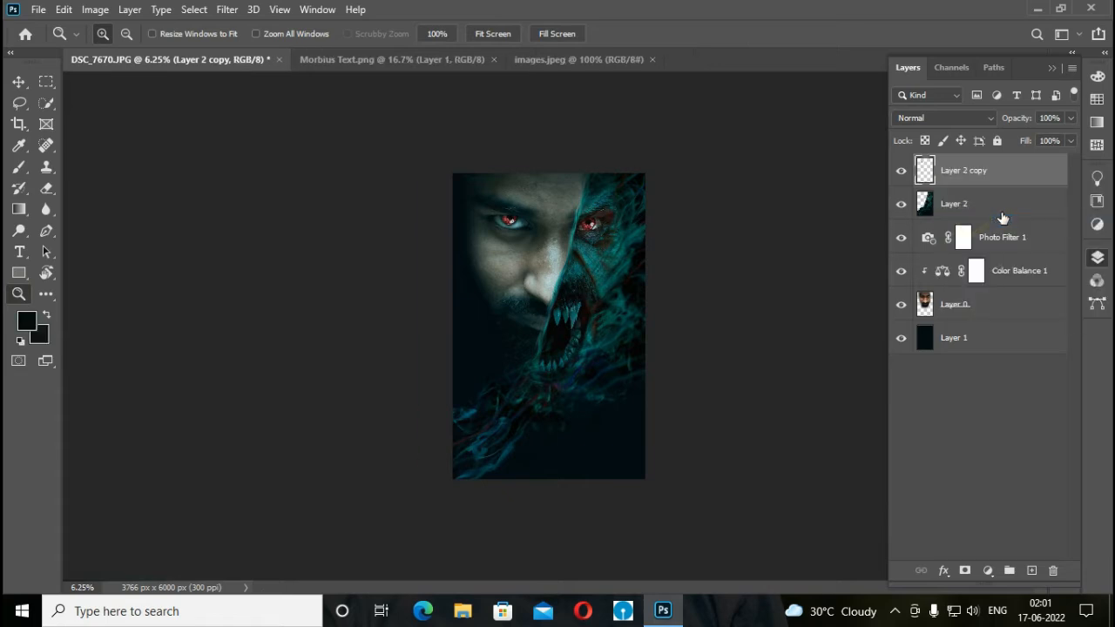
Add a Hue/Saturation adjustment clipped to Layer 2 copy, with Colorize enabled, hue about 182 and saturation about 51.
left_click(18, 82)
left_click(988, 570)
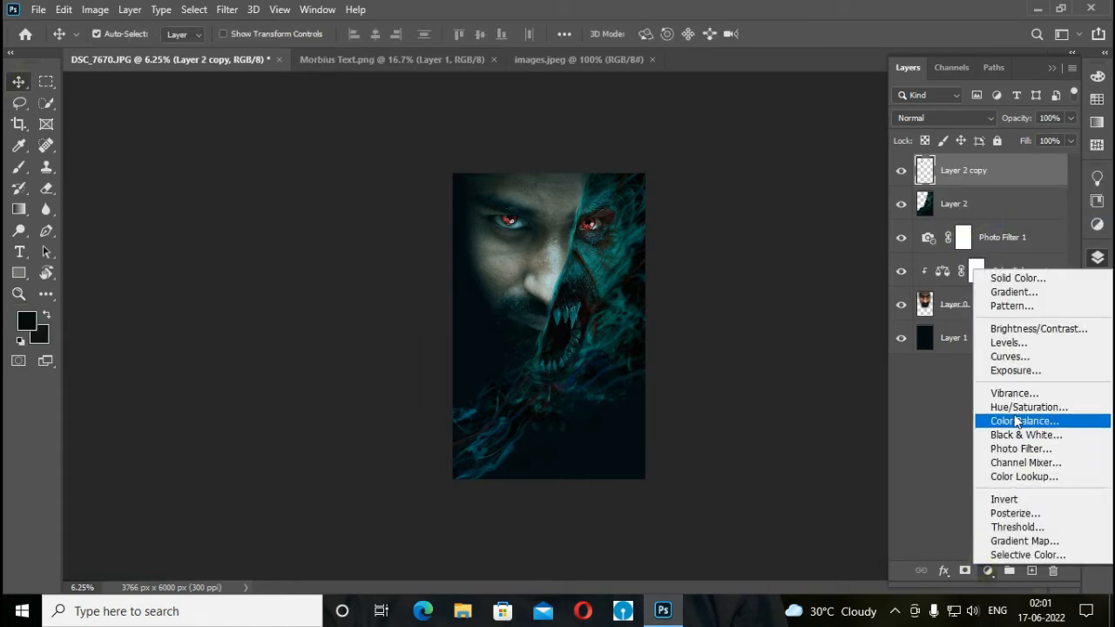
left_click(969, 434)
left_click(927, 404)
left_click_drag(925, 245, 901, 305)
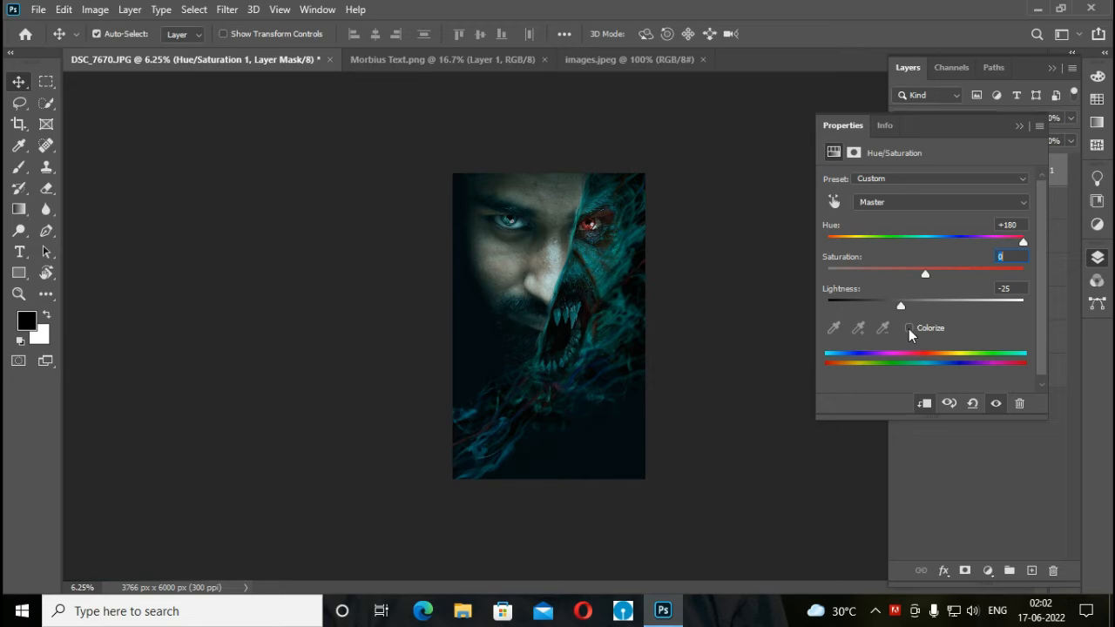
left_click(909, 329)
mouse_move(936, 241)
left_mouse_down()
mouse_move(827, 237)
mouse_move(946, 242)
mouse_move(898, 250)
mouse_move(927, 276)
mouse_move(948, 245)
mouse_move(927, 252)
left_mouse_up()
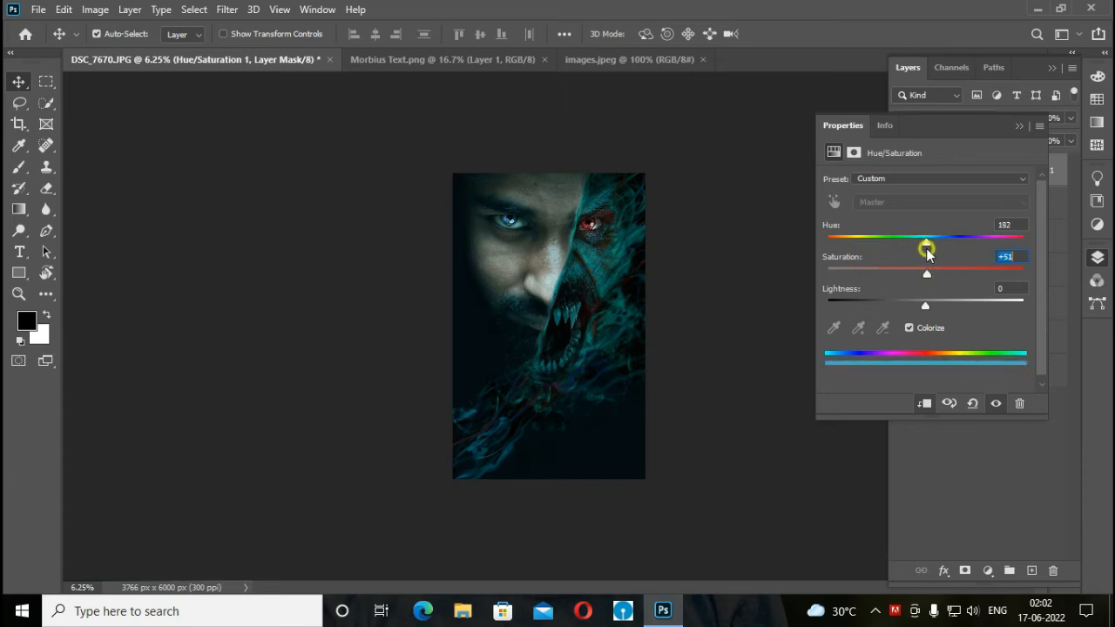
left_click(1018, 127)
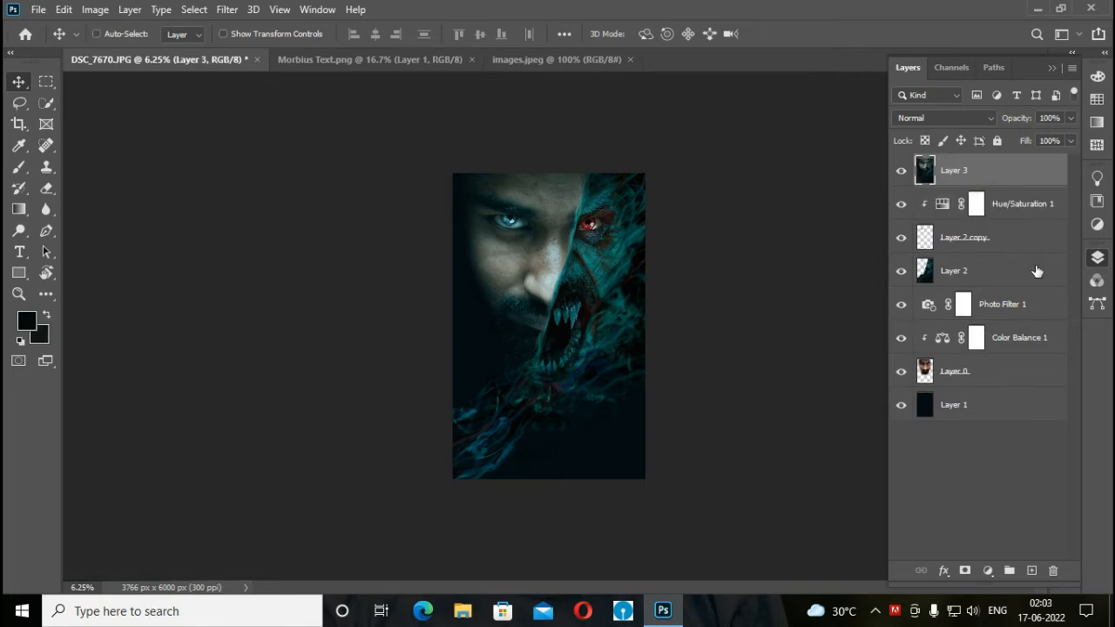
Try converting a duplicate of Layer 3 to a smart object, and undo both changes.
key("ctrl+j")
right_click(1020, 179)
left_click(958, 218)
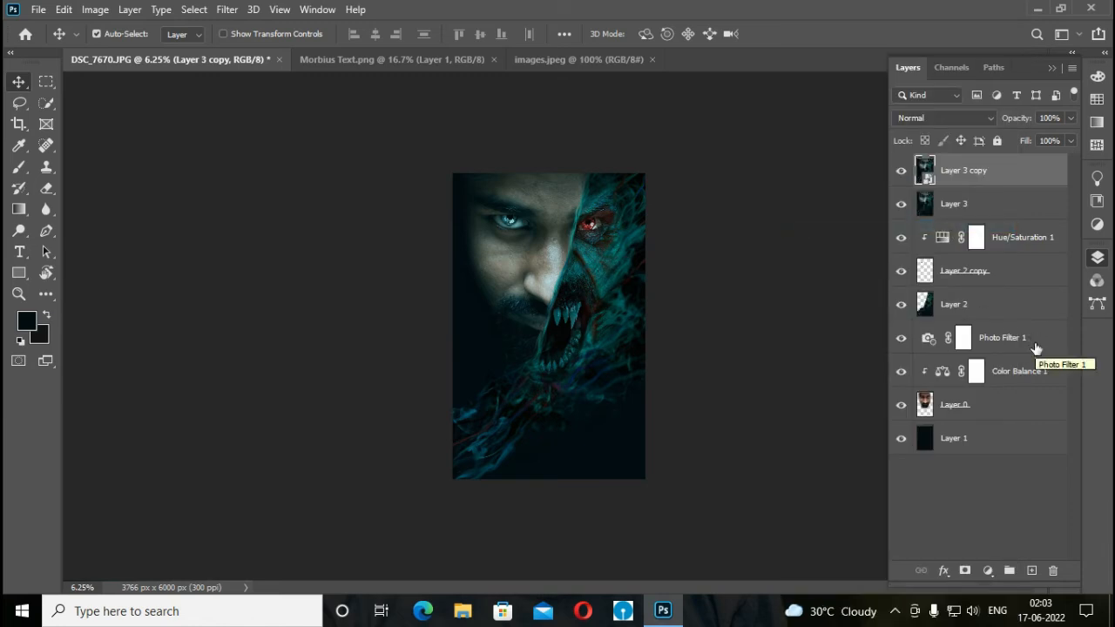
key("ctrl+z")
key("ctrl+z")
Duplicate Layer 3 and, in the Camera Raw filter, draw a large radial gradient mask centred on the nose.
key("ctrl+j")
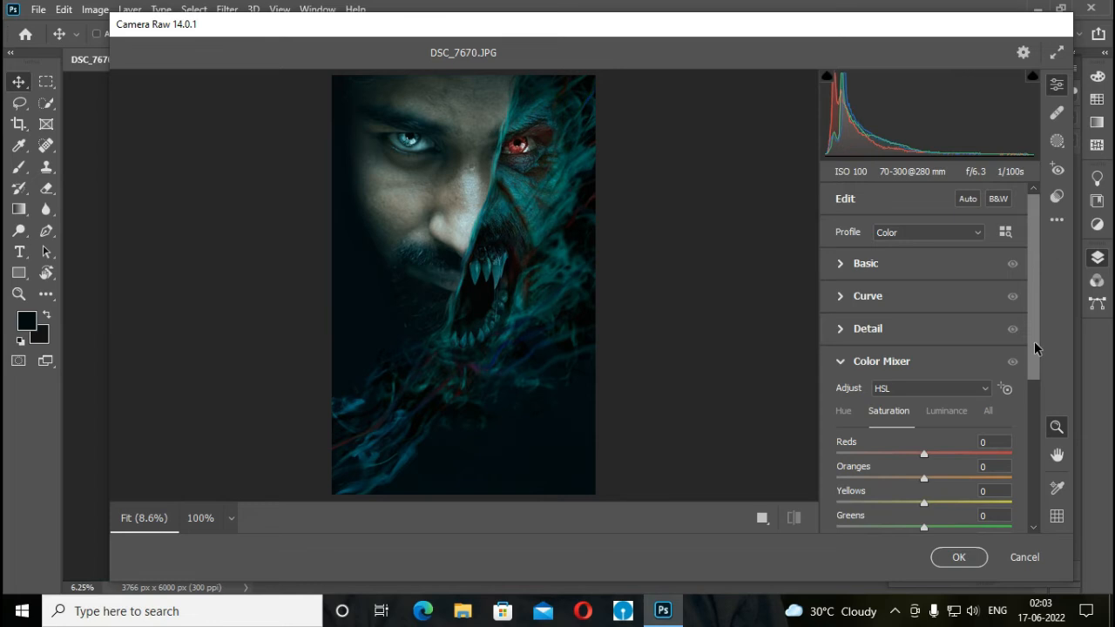
left_click(839, 363)
left_click(838, 266)
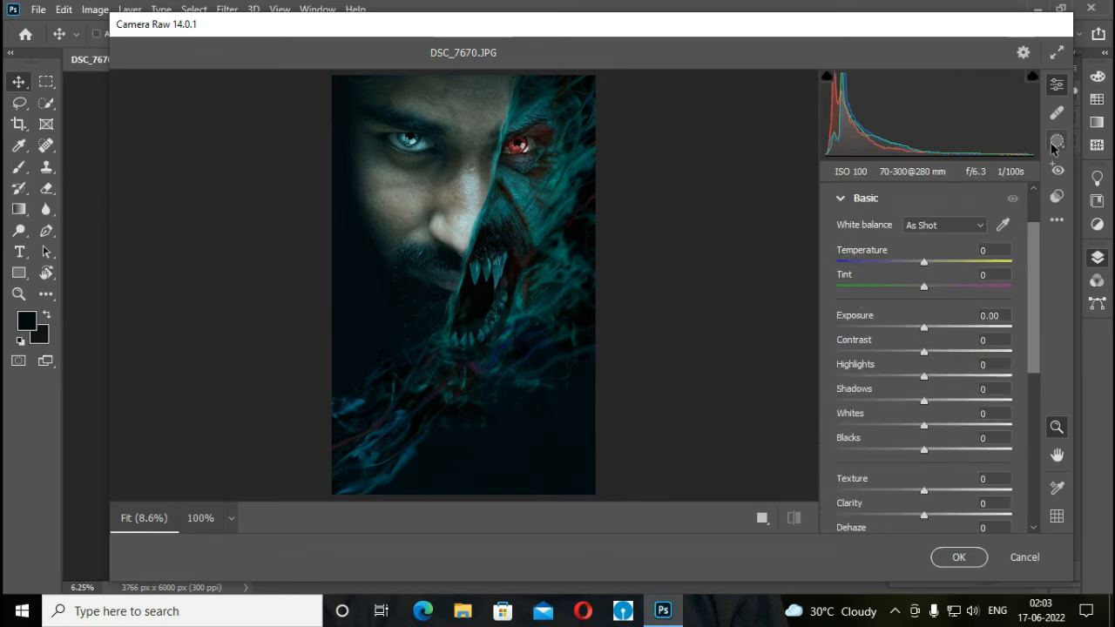
left_click(1053, 145)
left_click(875, 354)
left_click_drag(461, 228, 655, 449)
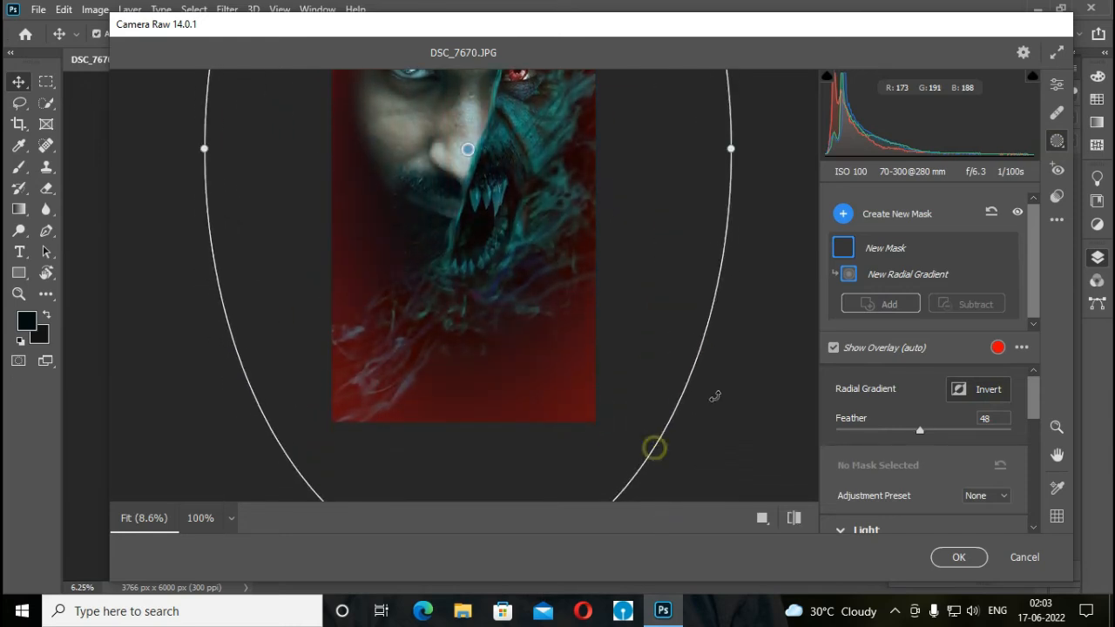
Lower the radial mask's exposure strongly and set Contrast +85, Highlights -56, Shadows -66, Whites -100 and Blacks +51.
scroll(911, 426, "down", 2)
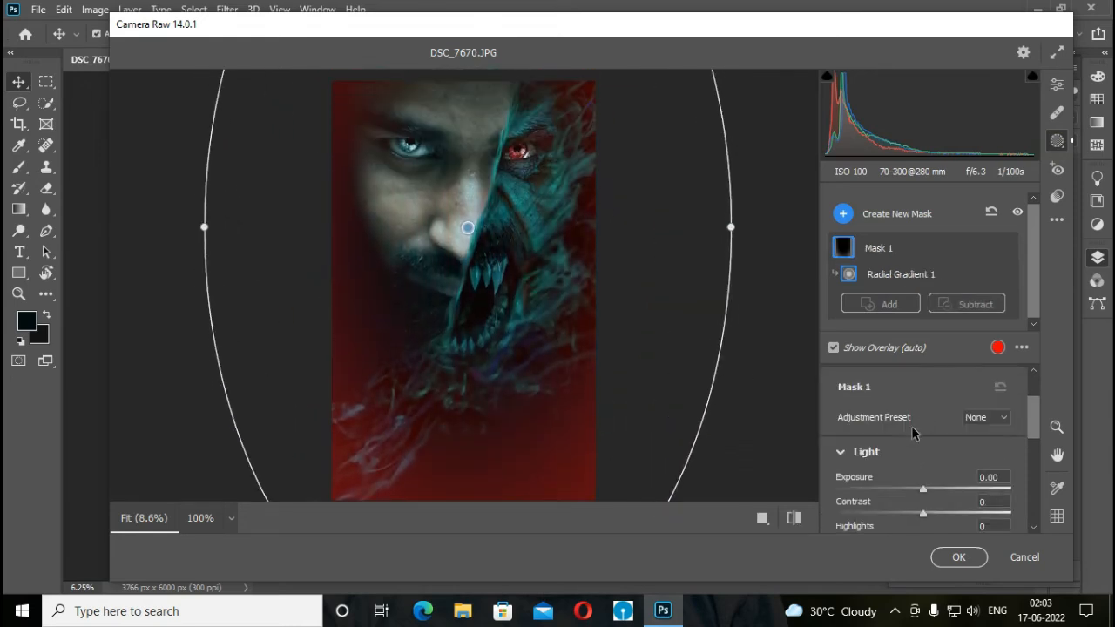
left_click_drag(906, 448, 841, 461)
scroll(871, 414, "down", 2)
left_click_drag(876, 392, 930, 483)
left_click_drag(921, 433, 821, 438)
scroll(897, 416, "down", 1)
scroll(886, 420, "up", 1)
left_click(998, 396)
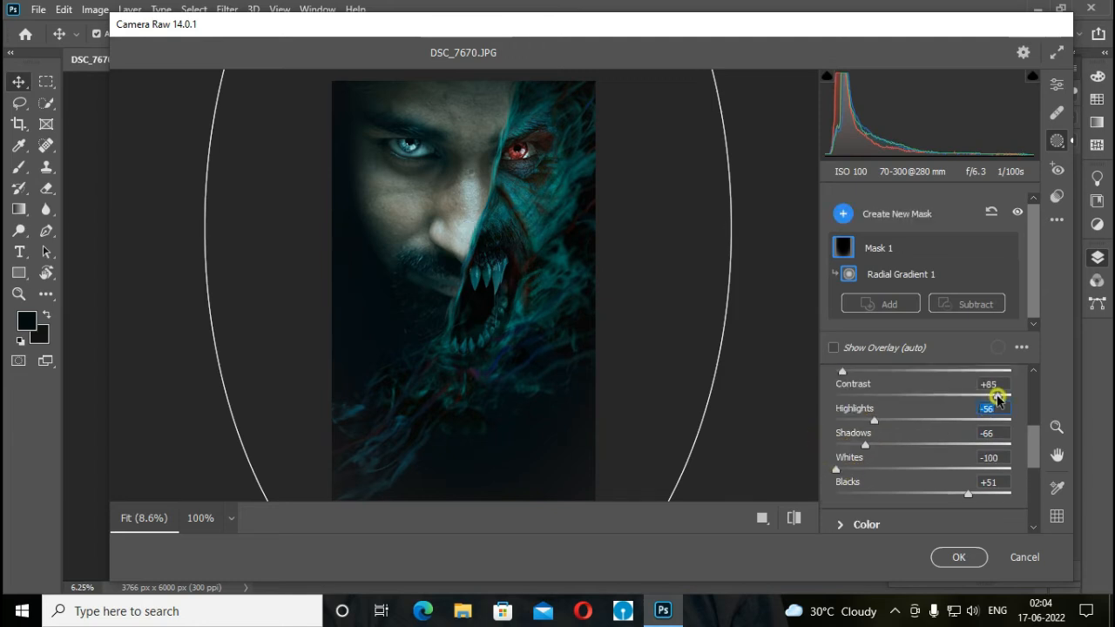
Set the radial mask's Hue to +5.9 and show the before and after versions side by side.
scroll(845, 427, "down", 3)
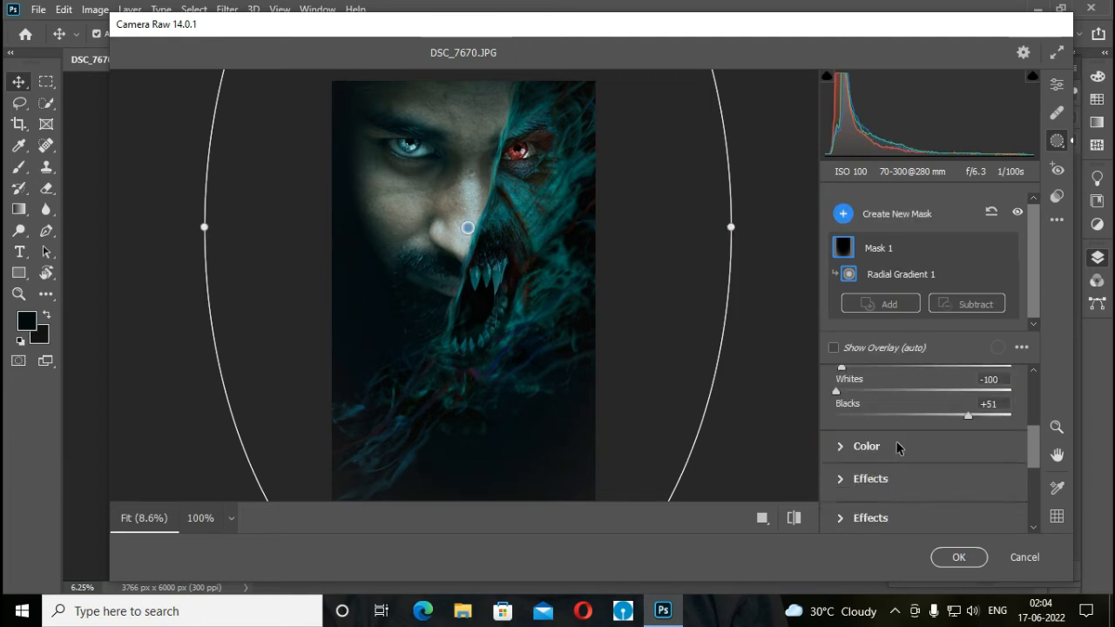
scroll(678, 420, "down", 2)
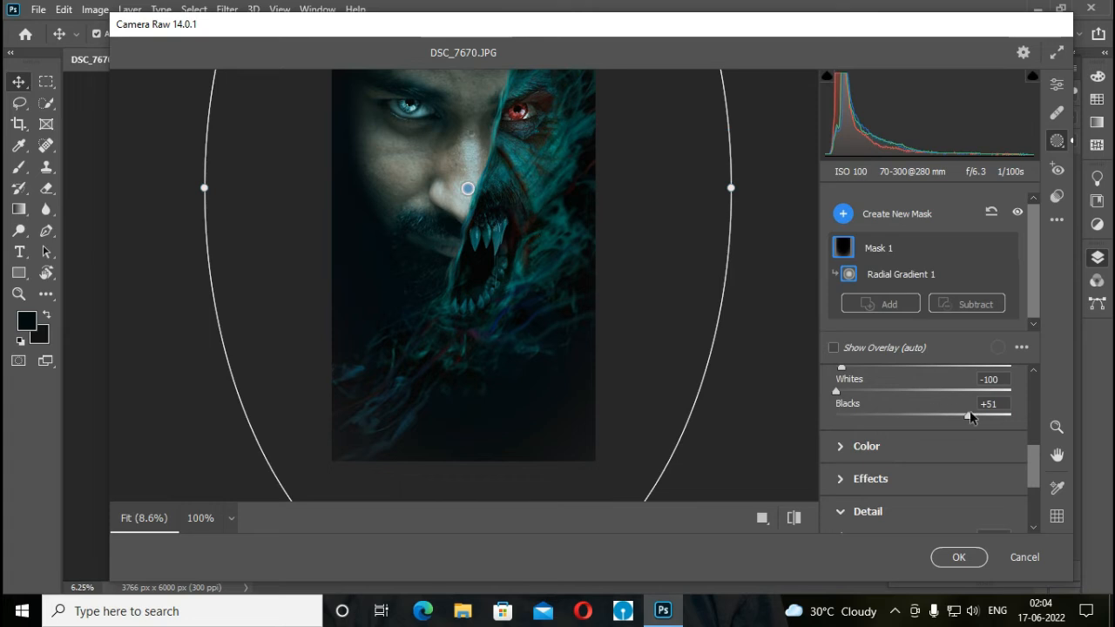
left_click(843, 448)
scroll(897, 462, "down", 1)
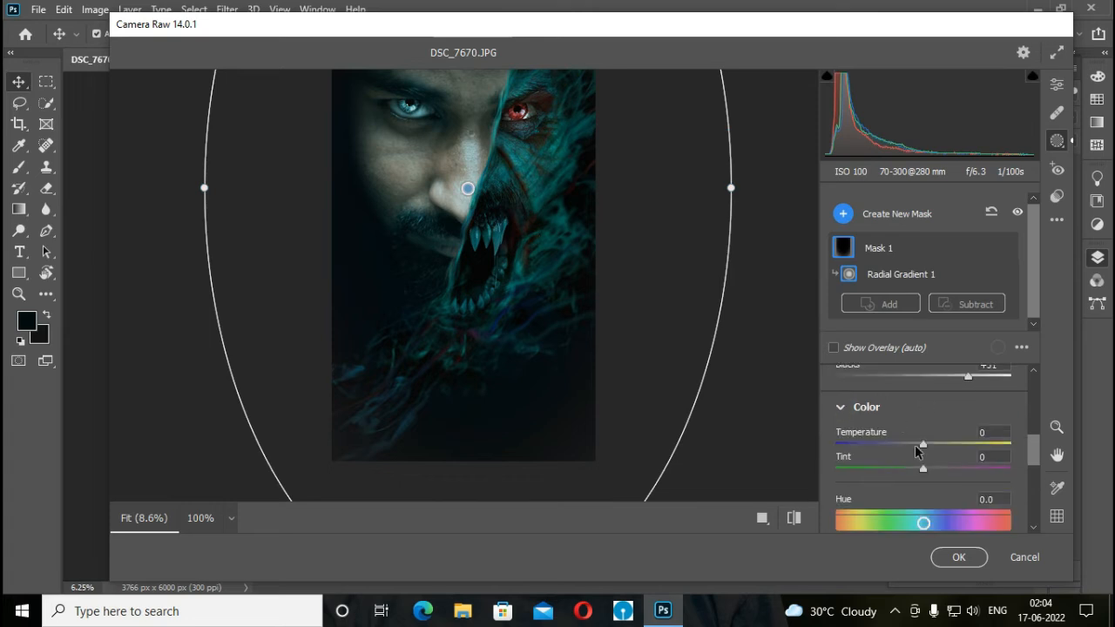
scroll(923, 484, "down", 1)
left_click_drag(924, 483, 1034, 485)
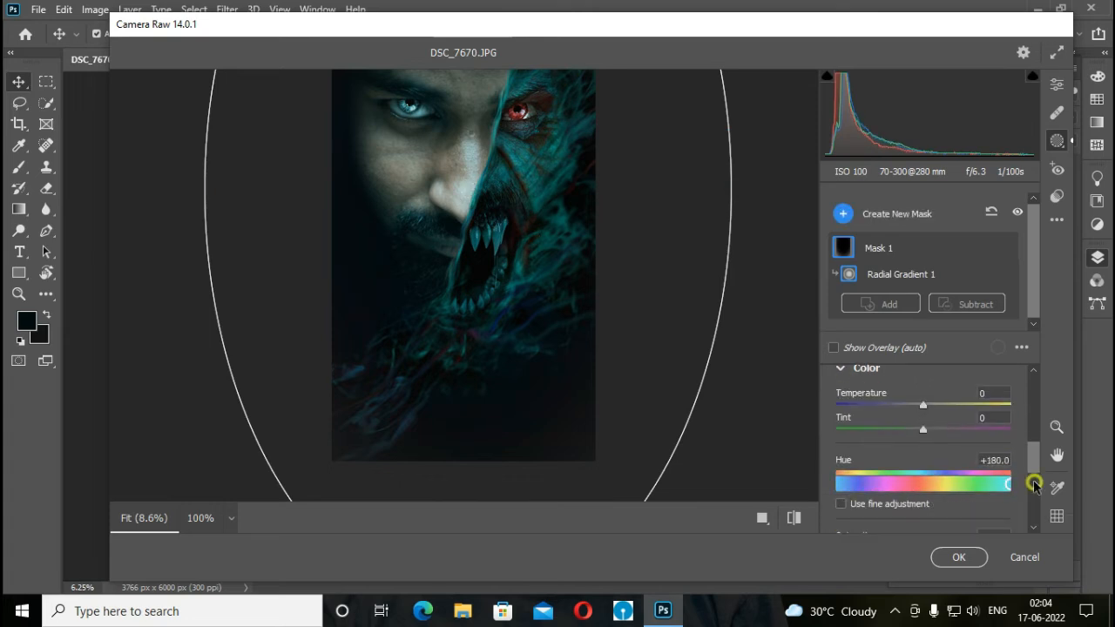
mouse_move(947, 488)
left_mouse_down()
mouse_move(823, 490)
mouse_move(927, 490)
left_mouse_up()
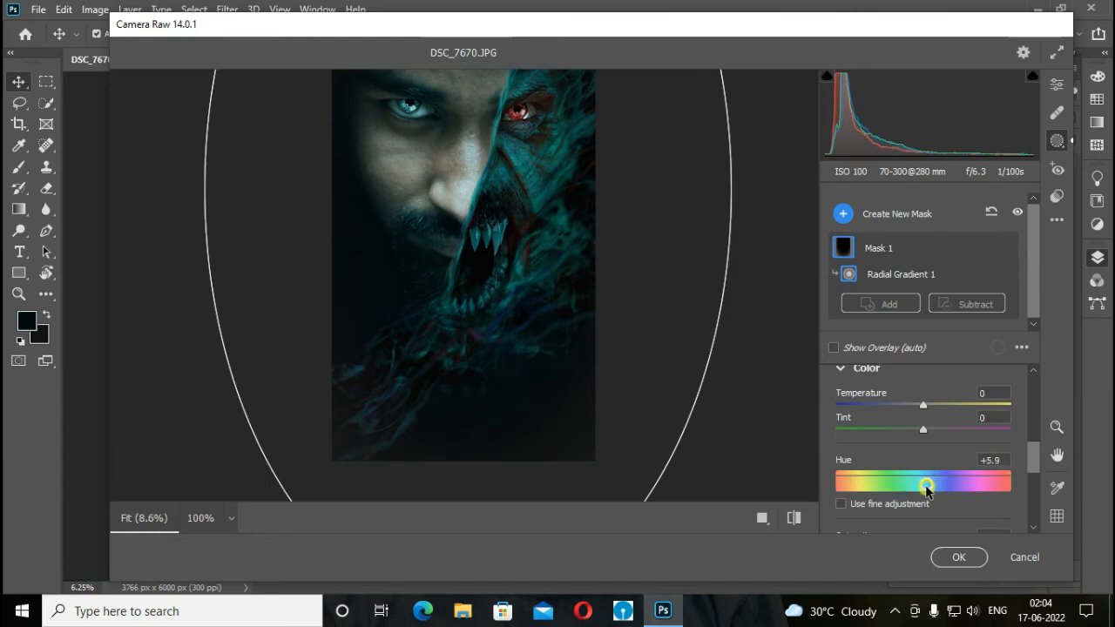
left_click(762, 517)
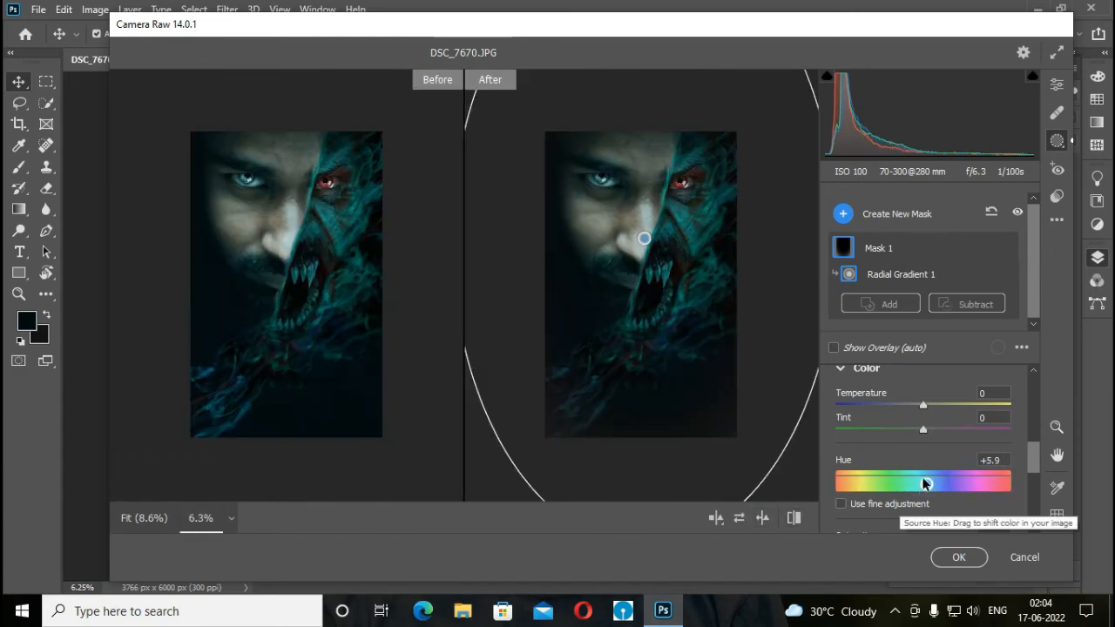
Set the radial mask's Temperature to -29, Tint to +63, Hue to -99.9 and Blacks to +12.
left_click_drag(923, 406, 982, 431)
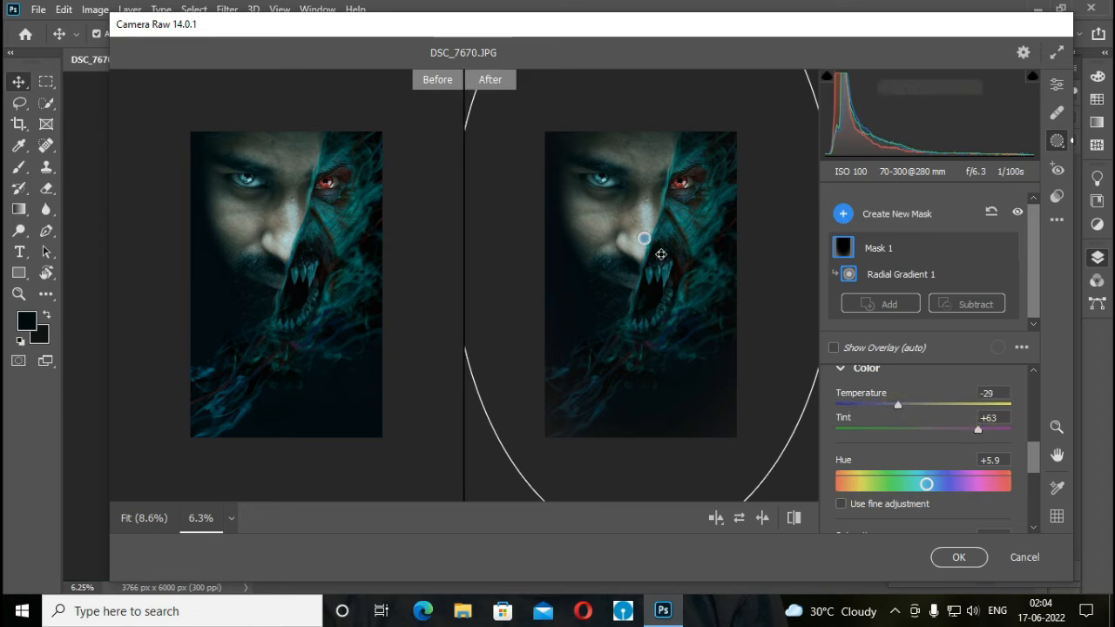
mouse_move(913, 482)
left_mouse_down()
mouse_move(856, 484)
mouse_move(897, 490)
left_mouse_up()
left_click(841, 503)
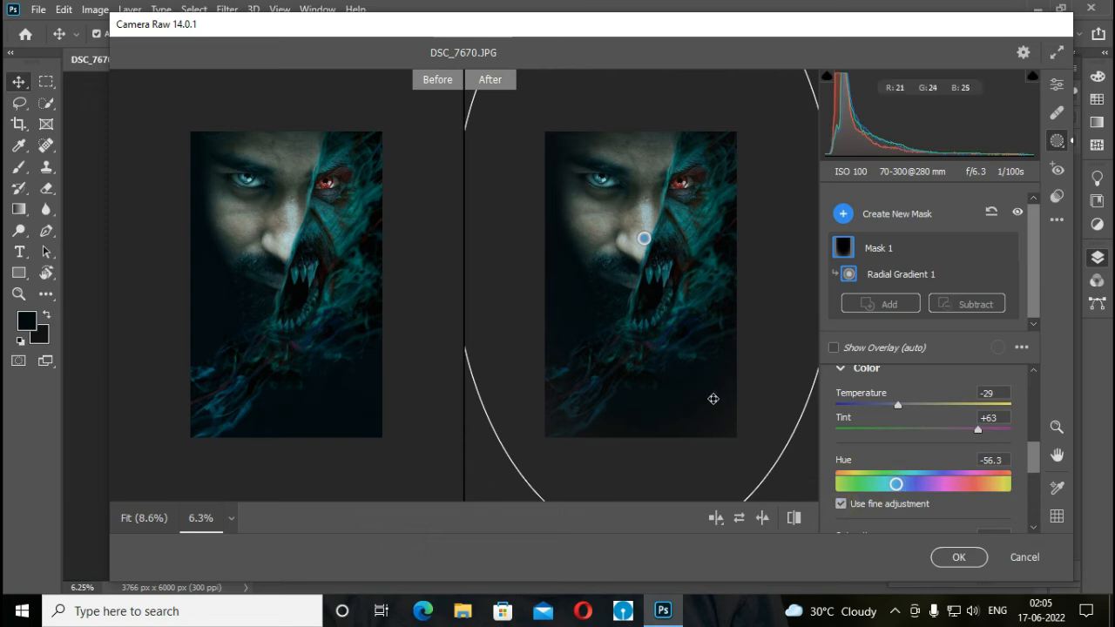
left_click_drag(897, 484, 876, 493)
left_click(840, 503)
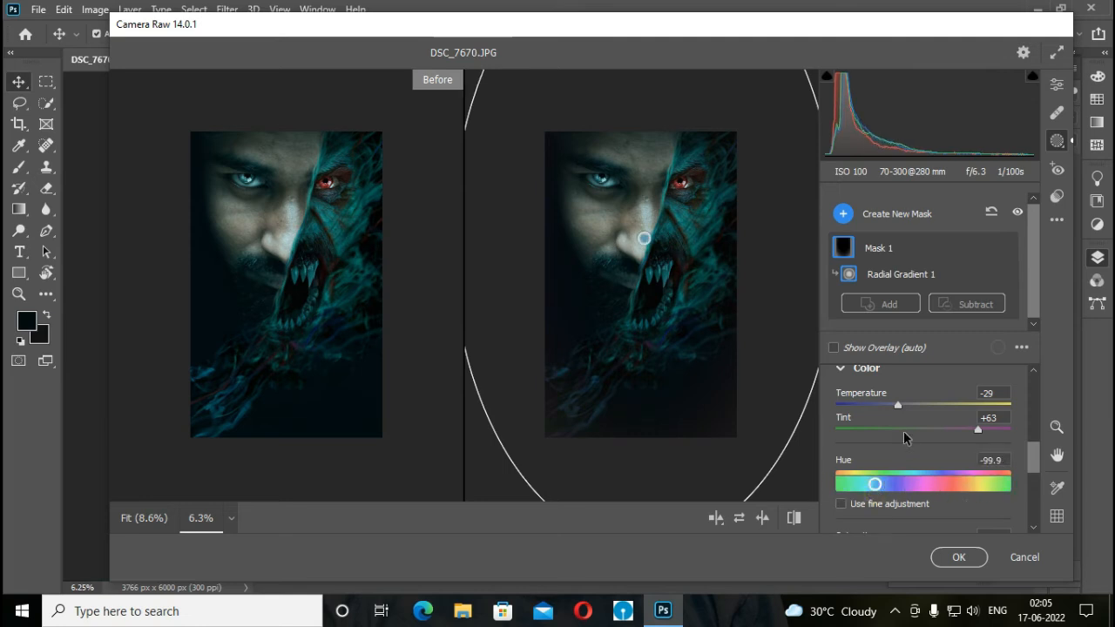
scroll(933, 435, "up", 3)
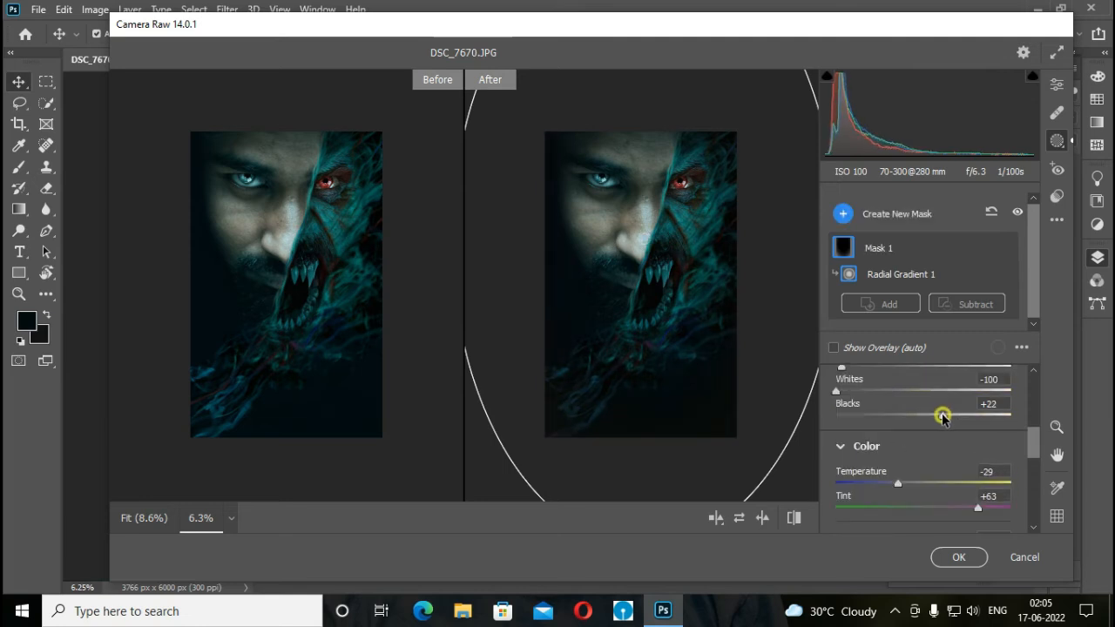
left_click_drag(934, 419, 934, 419)
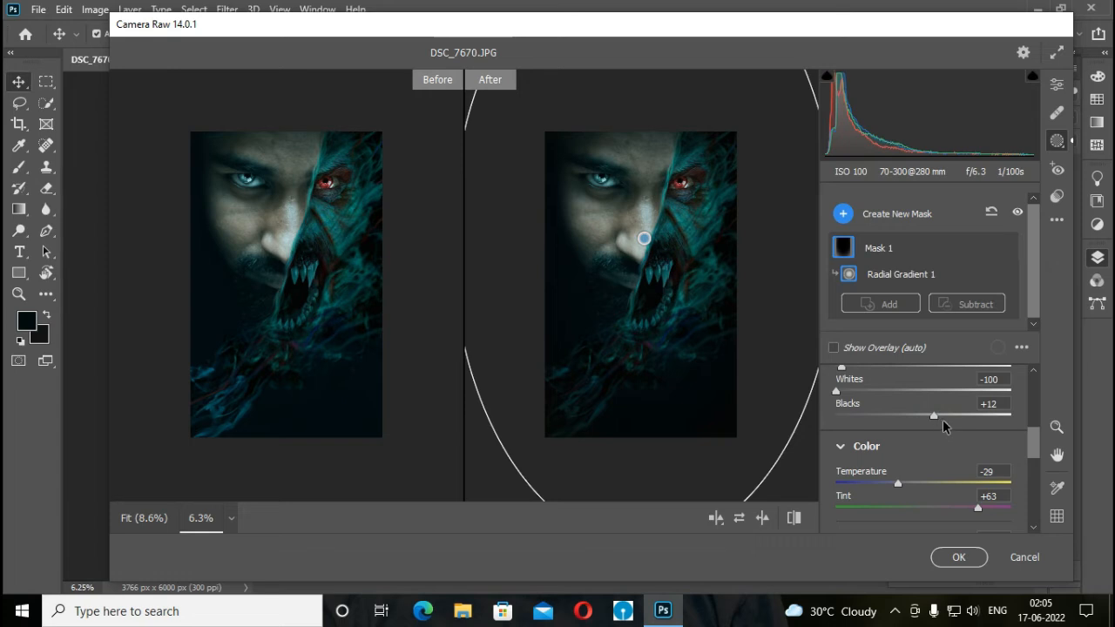
Set the whole image's Texture to +50, Clarity +4, Dehaze +12 and Blacks -19, apply the filter, and duplicate the graded layer twice.
left_click(1058, 87)
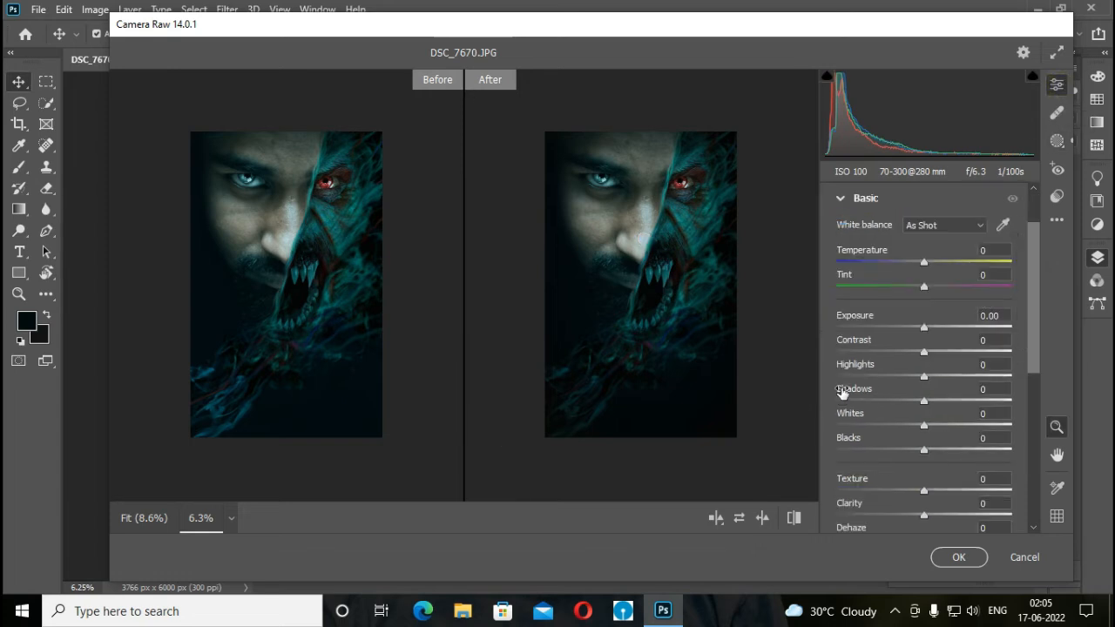
left_click_drag(869, 479, 906, 478)
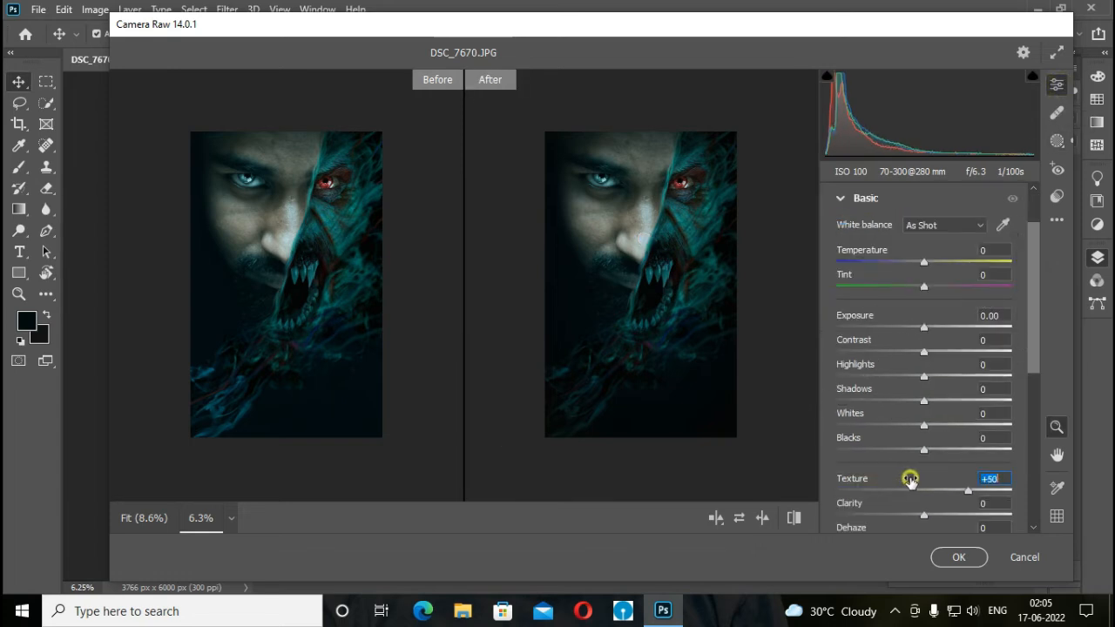
left_click_drag(898, 440, 887, 495)
scroll(882, 442, "down", 1)
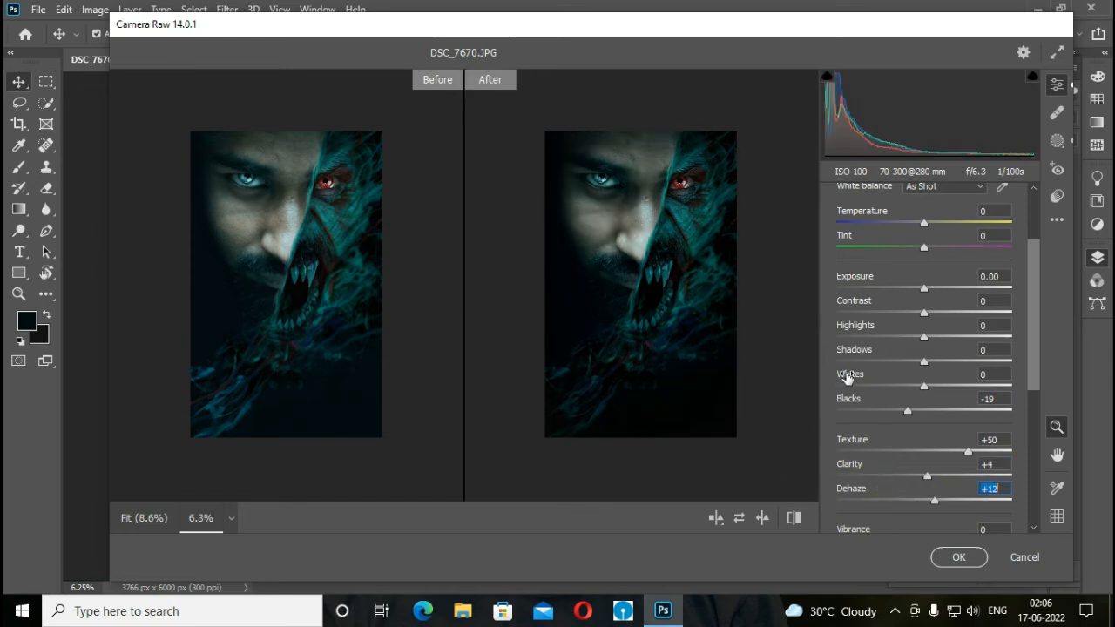
left_click(948, 556)
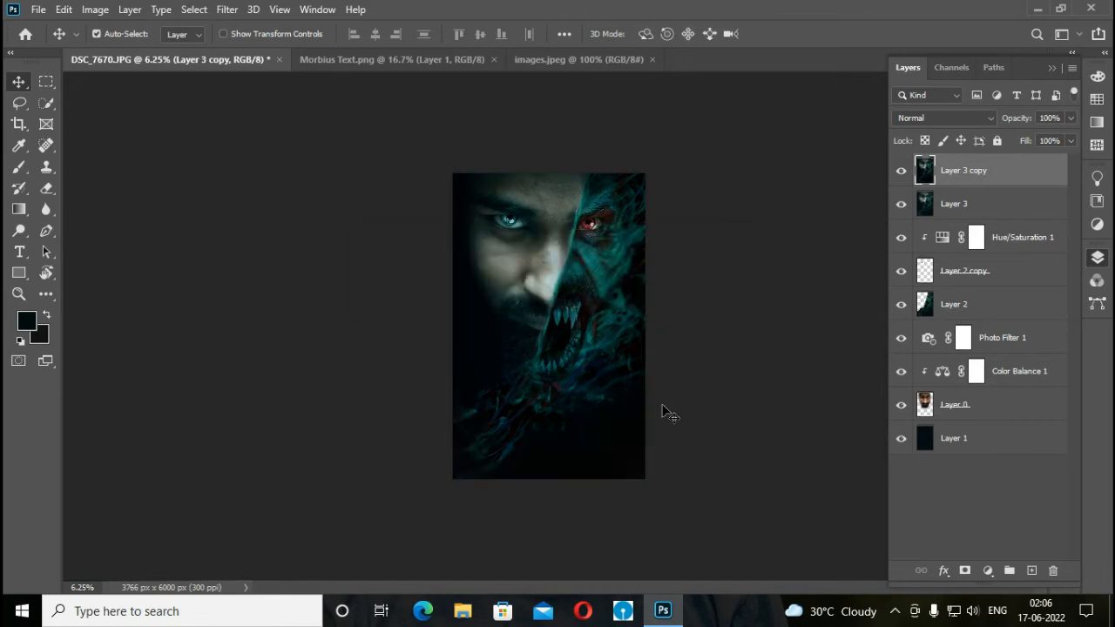
key("ctrl+j")
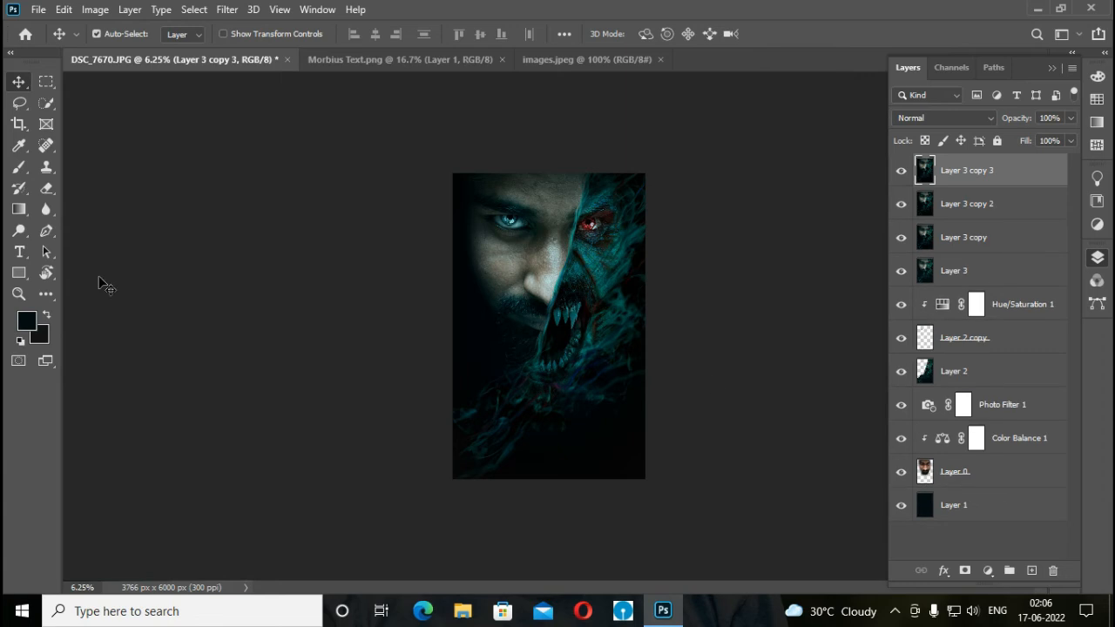
Bring the title from Morbius Text.png into the poster, scale it to 60% and place it near the poster's lower edge.
left_click(393, 59)
left_click_drag(460, 211, 610, 277)
key("ctrl+t")
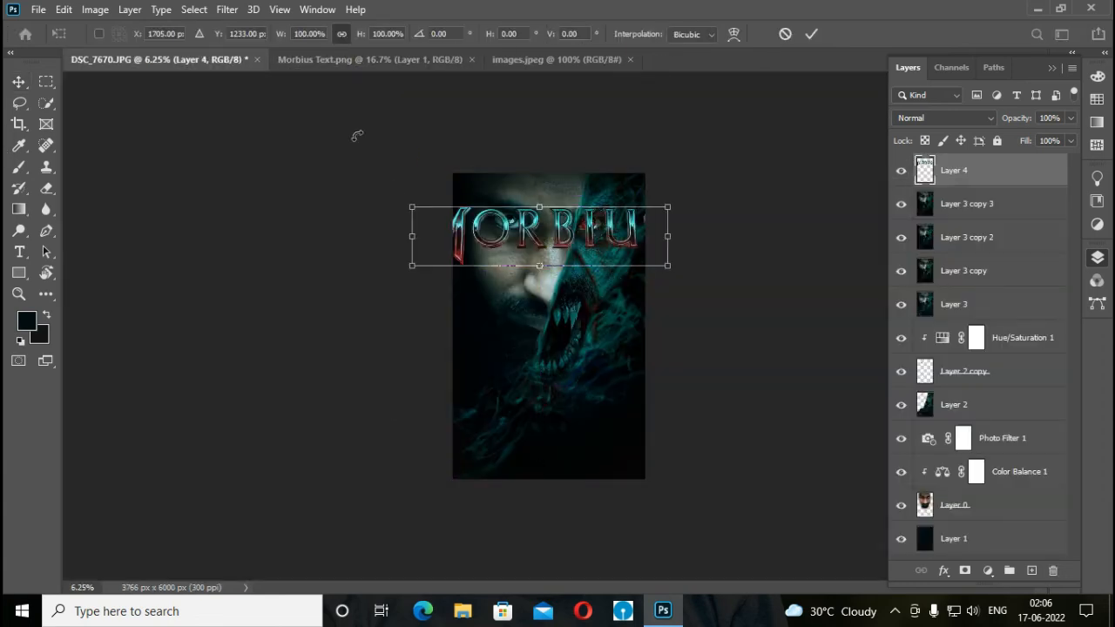
left_click_drag(361, 33, 321, 33)
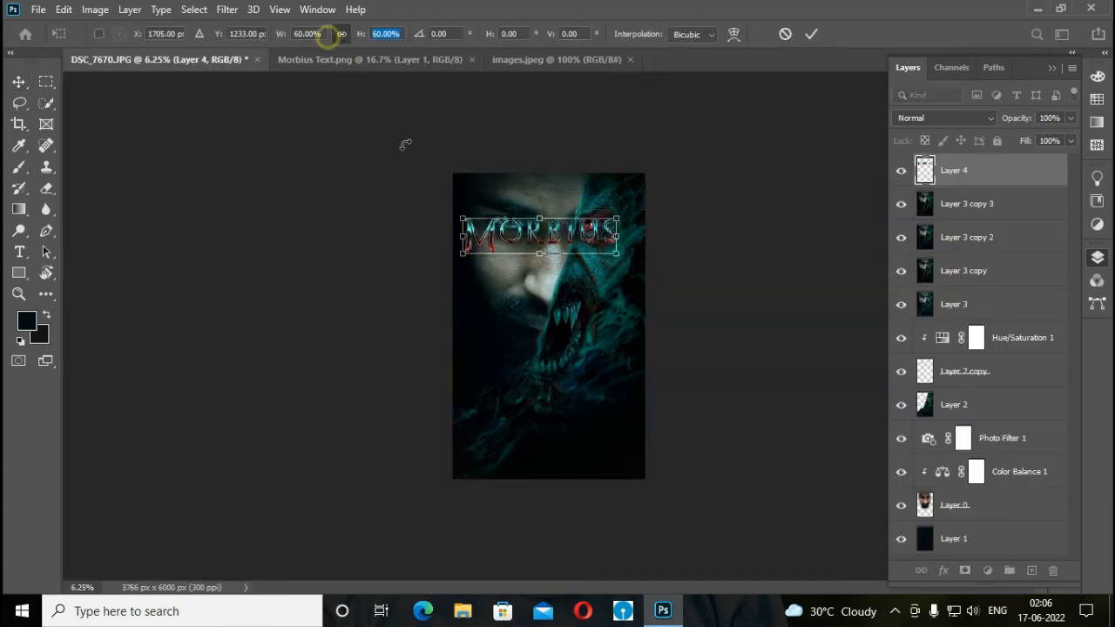
left_click_drag(581, 283, 596, 425)
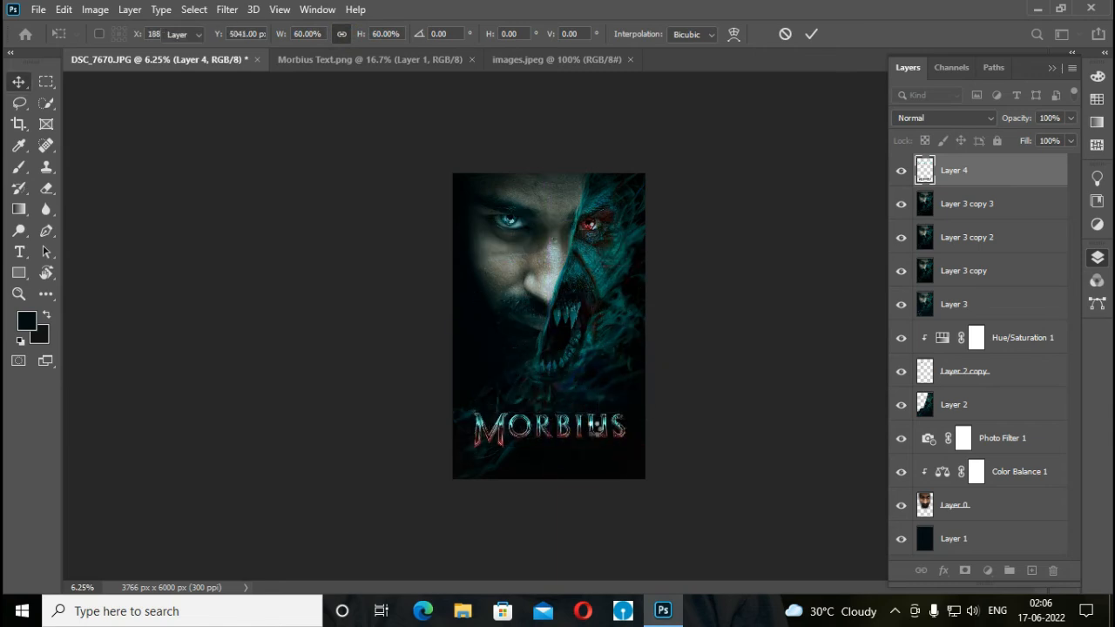
Copy the credits block from images.jpeg into the poster and fit it below the Morbius title.
left_click(557, 60)
left_click_drag(403, 225, 681, 334)
key("ctrl+t")
left_click_drag(605, 284, 586, 456)
key("Return")
Set the credits layer's blending mode to Screen and nudge the block down to the poster's lower edge.
left_click(949, 120)
left_click(945, 251)
key("shift+Down")
key("shift+Down")
key("shift+Down")
key("shift+Down")
key("shift+Down")
key("shift+Down")
key("shift+Down")
key("shift+Down")
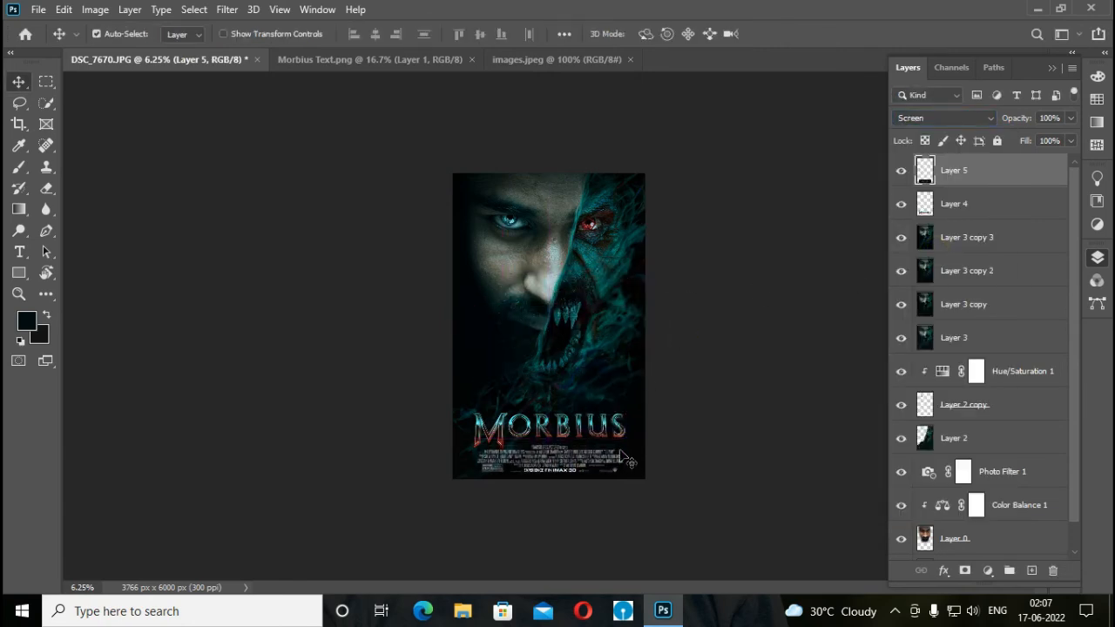
Scale the Morbius title down and centre it just above the credits block.
left_click(974, 205)
key("ctrl+t")
left_click_drag(628, 451, 577, 433)
key("Return")
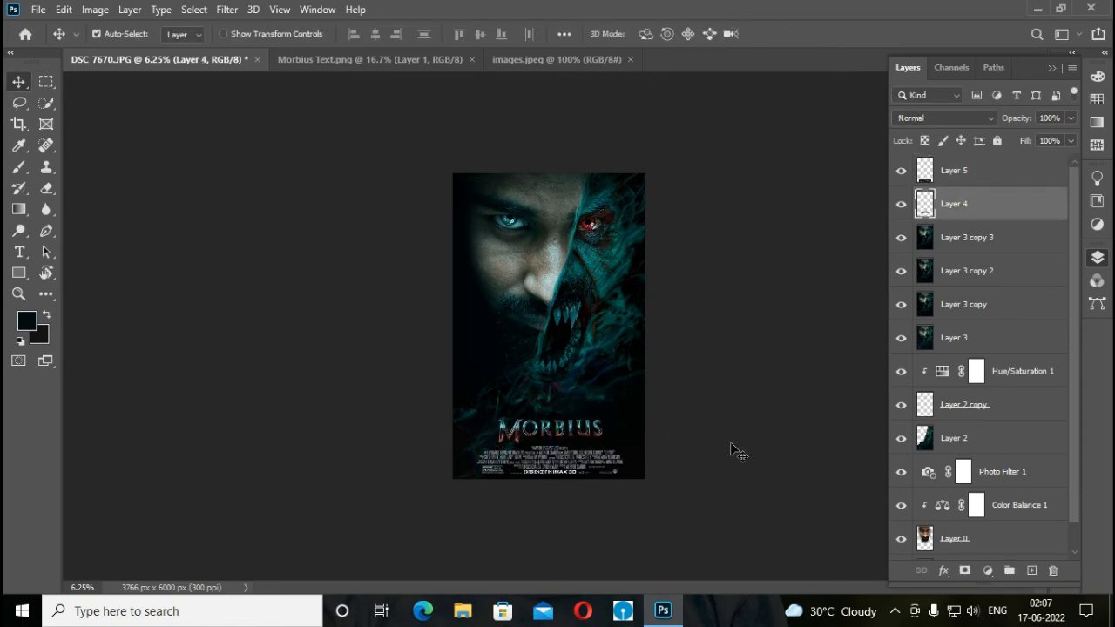
Stamp all visible layers into a new layer above Layer 5, duplicate it, and close images.jpeg and Morbius Text.png.
left_click(993, 170)
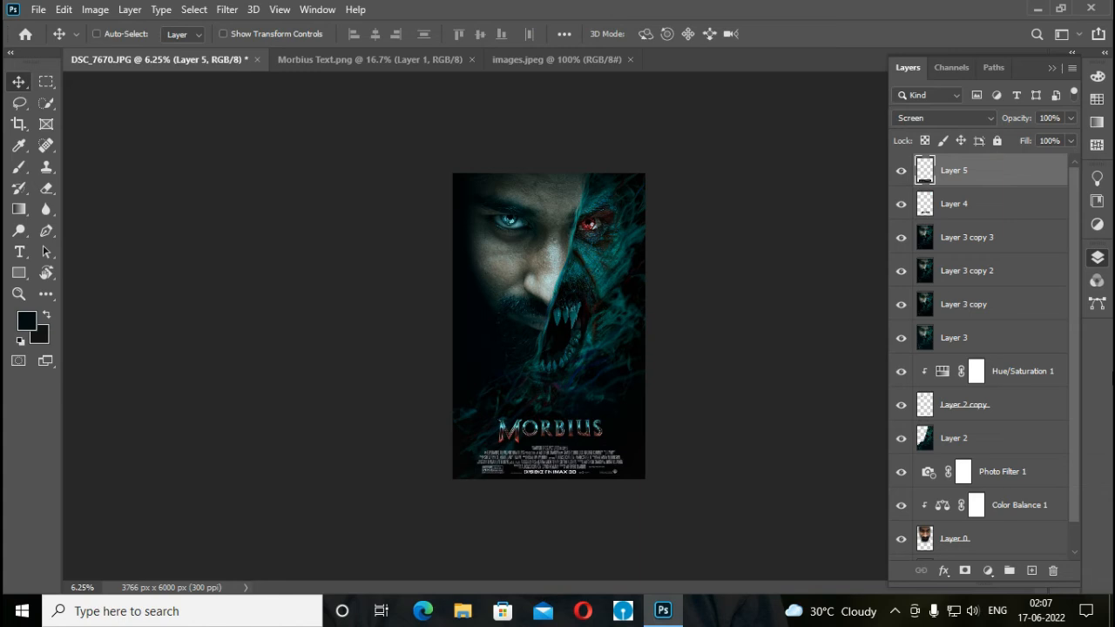
key("ctrl+shift+alt+e")
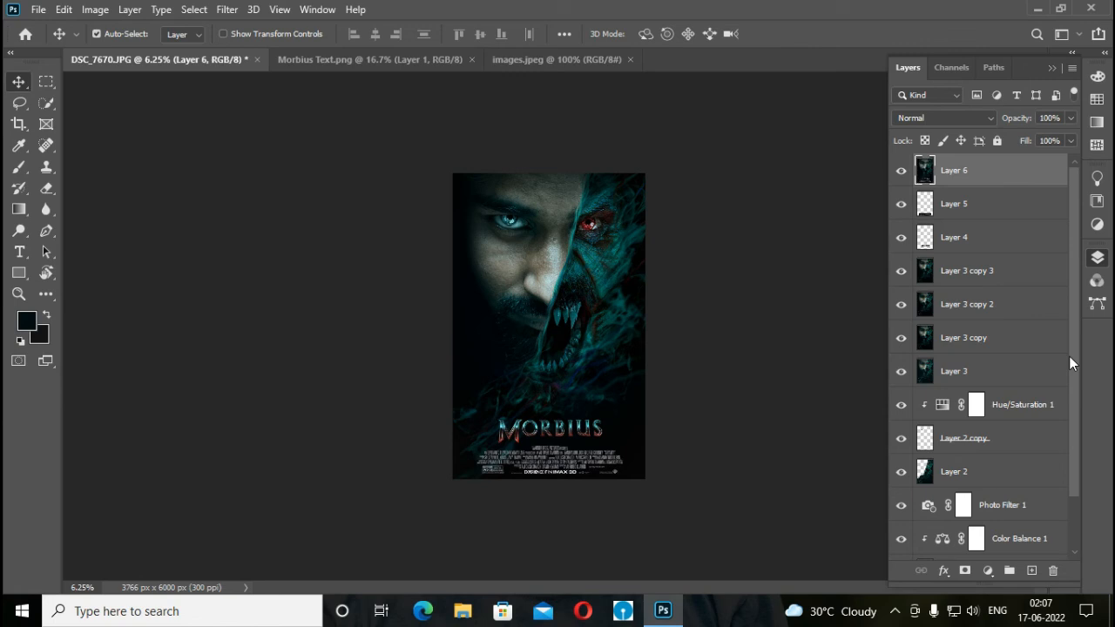
key("ctrl+j")
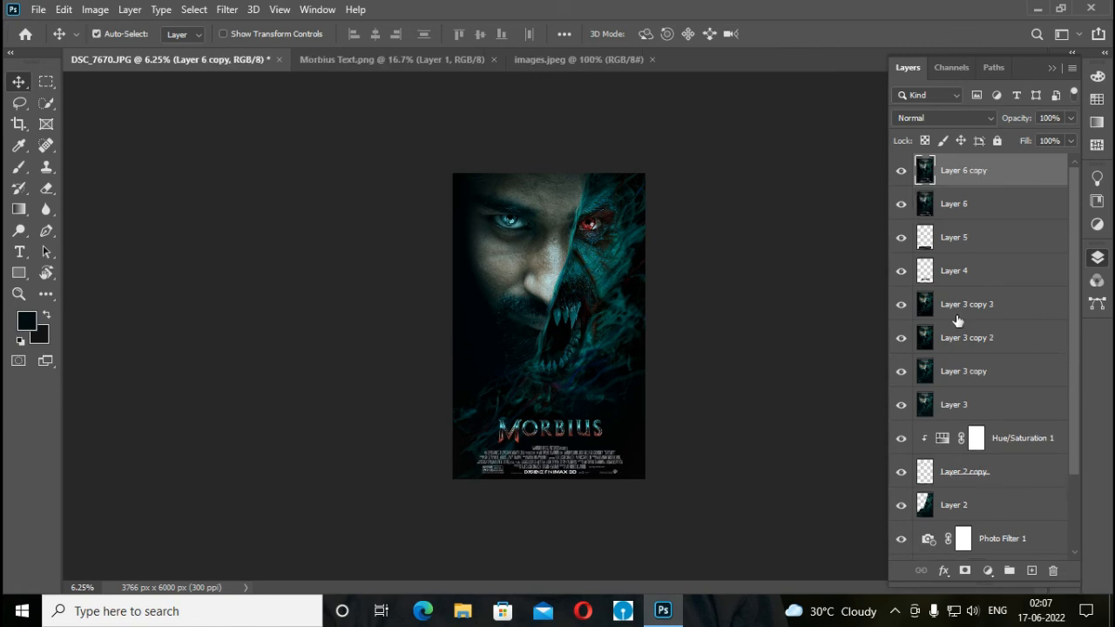
left_click(651, 61)
left_click(493, 60)
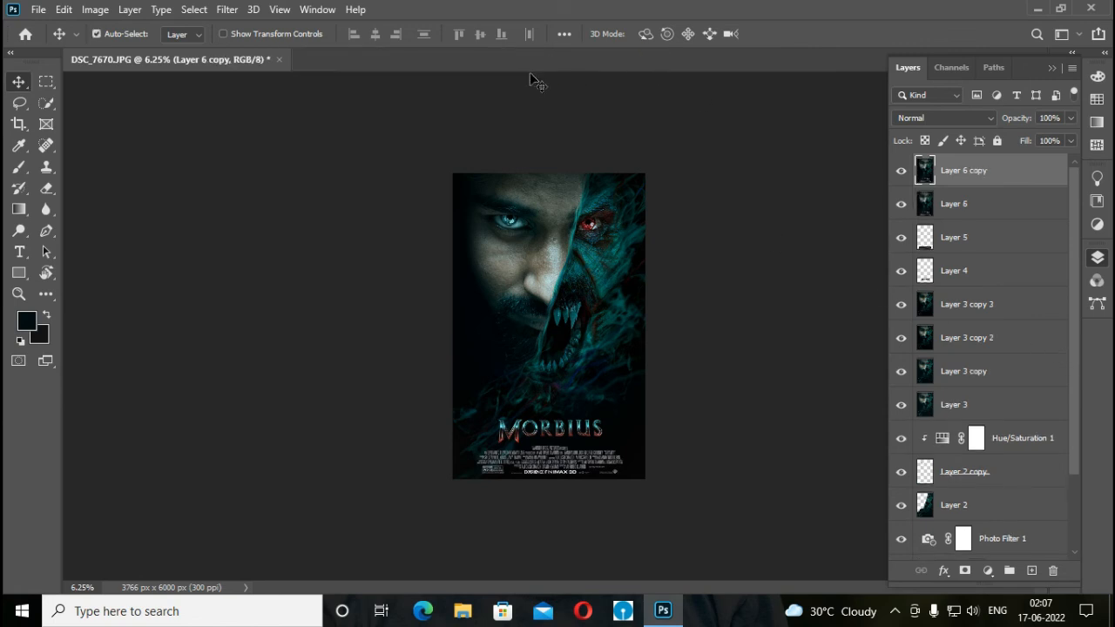
Examine the whole poster and a close-up of the eyes, nose and seam between the two half-faces.
left_click(18, 294)
left_click(489, 34)
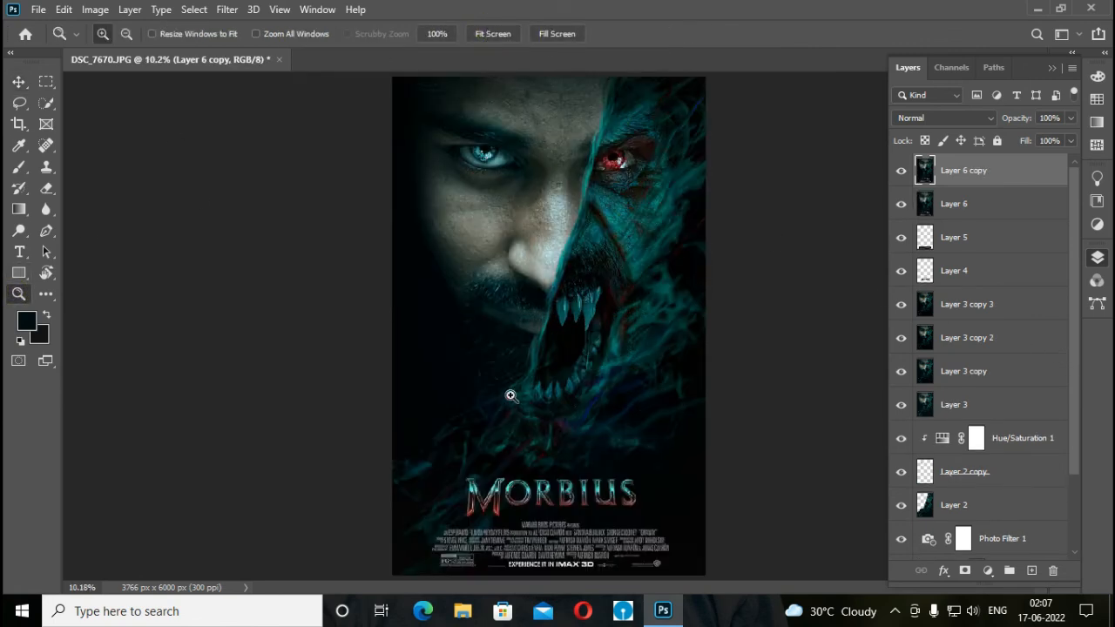
left_click(659, 306)
left_click(613, 299)
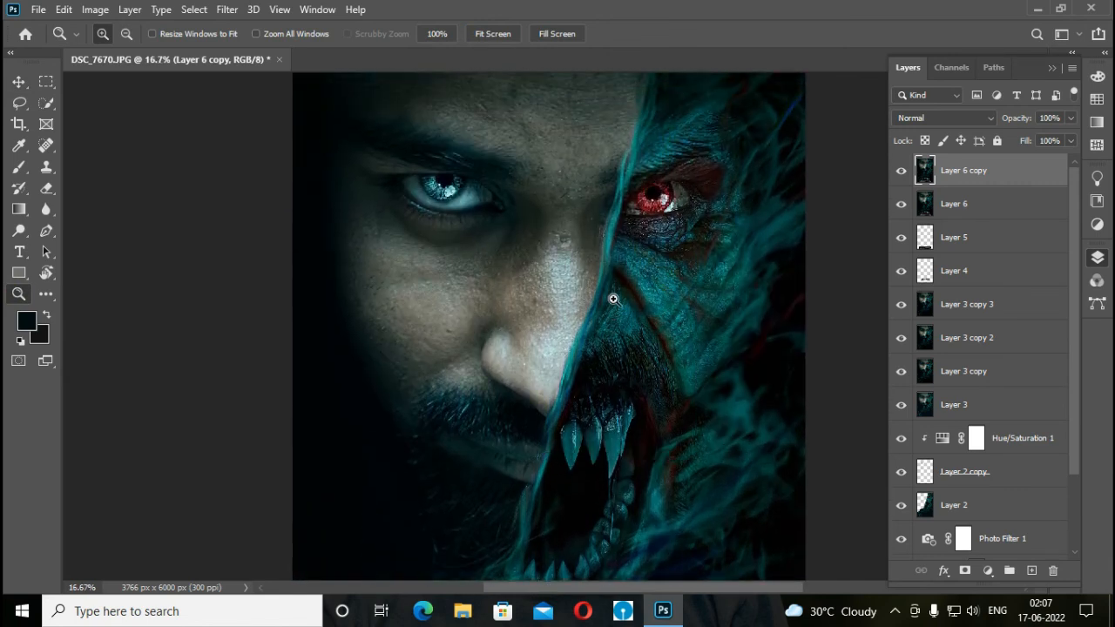
left_click(613, 299)
left_click(613, 299, "alt")
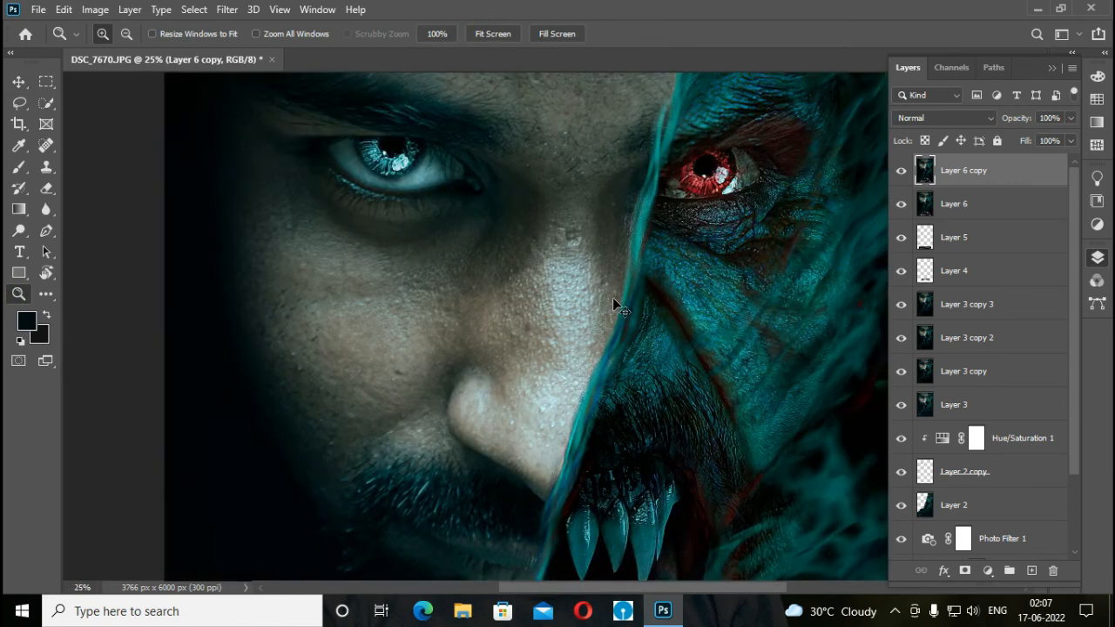
left_click(614, 299, "alt")
left_click(613, 299, "alt")
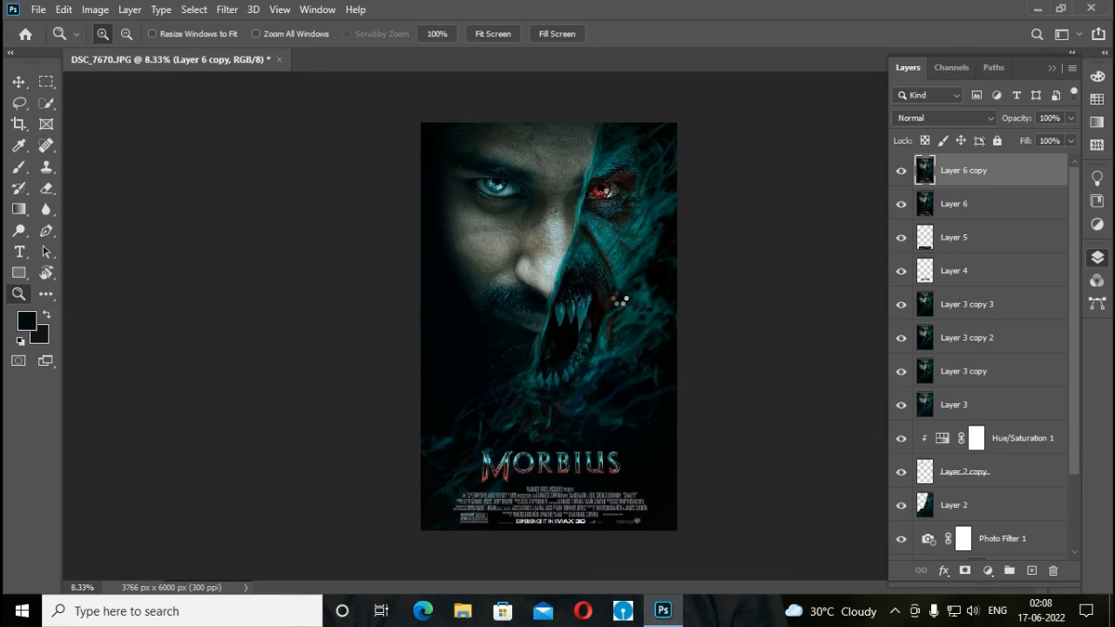
Open the Camera Raw filter for Layer 6 copy with before and after versions side by side.
key("shift+ctrl+a")
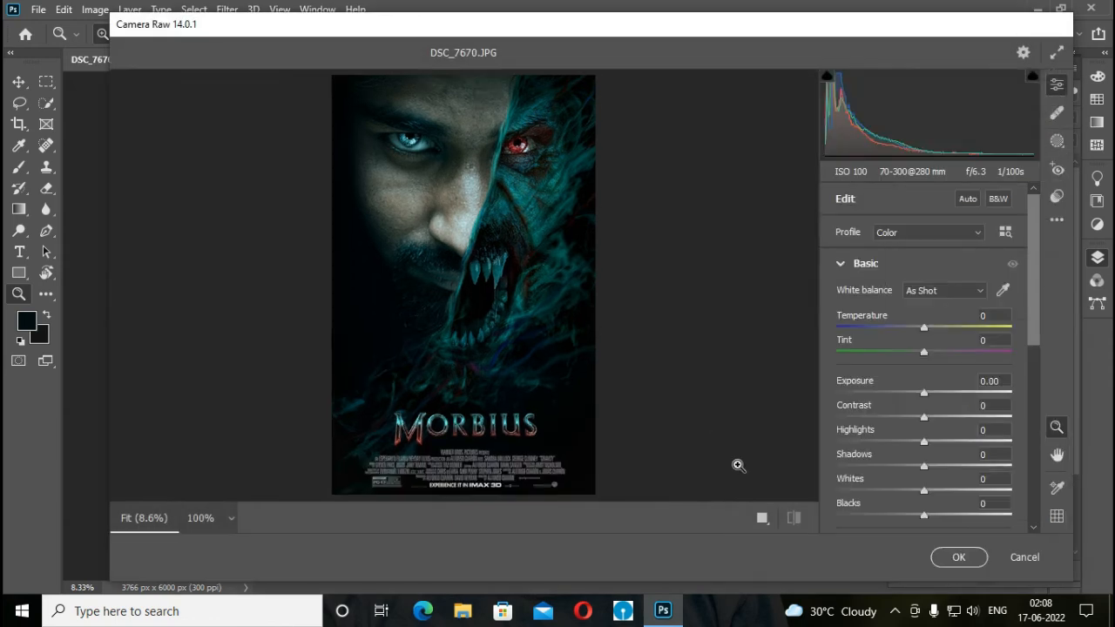
left_click(763, 517)
Try a parametric curve with Highlights +7 and Lights +11, along with a sharpening adjustment.
left_click(841, 264)
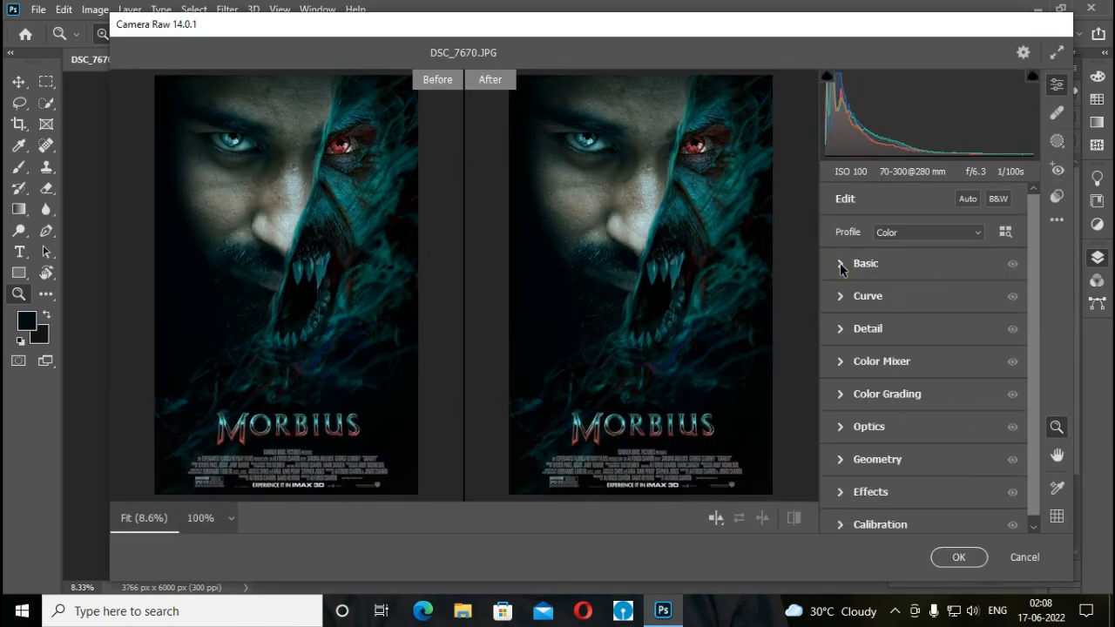
left_click(842, 298)
left_click_drag(867, 461, 869, 490)
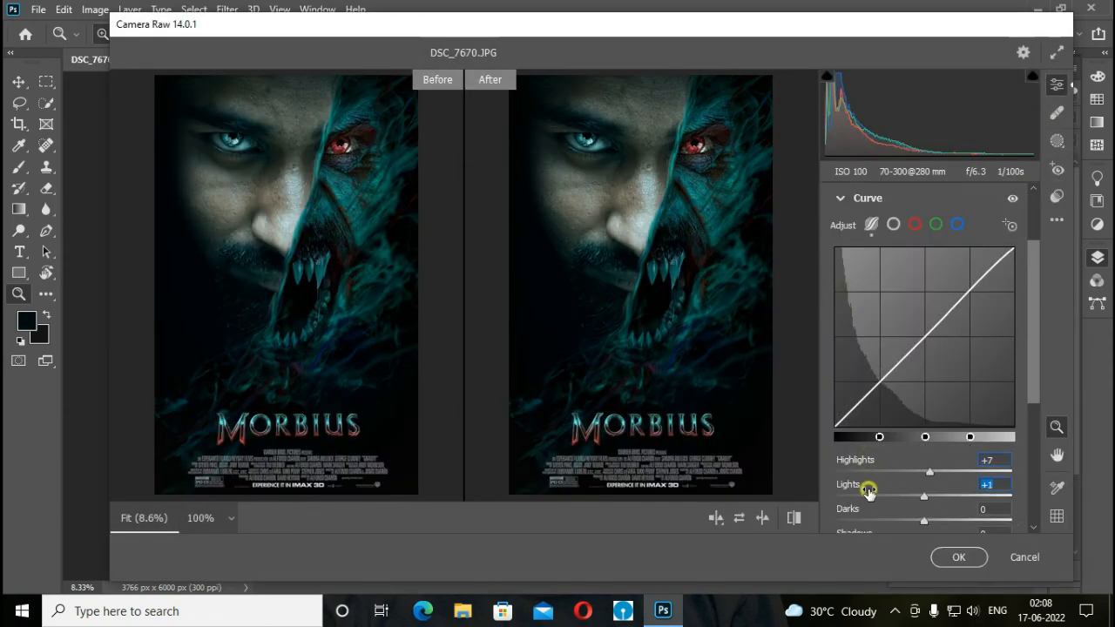
left_click(841, 198)
left_click(841, 320)
left_click(860, 237)
left_click_drag(859, 238, 855, 240)
left_click(838, 200)
left_click(841, 290)
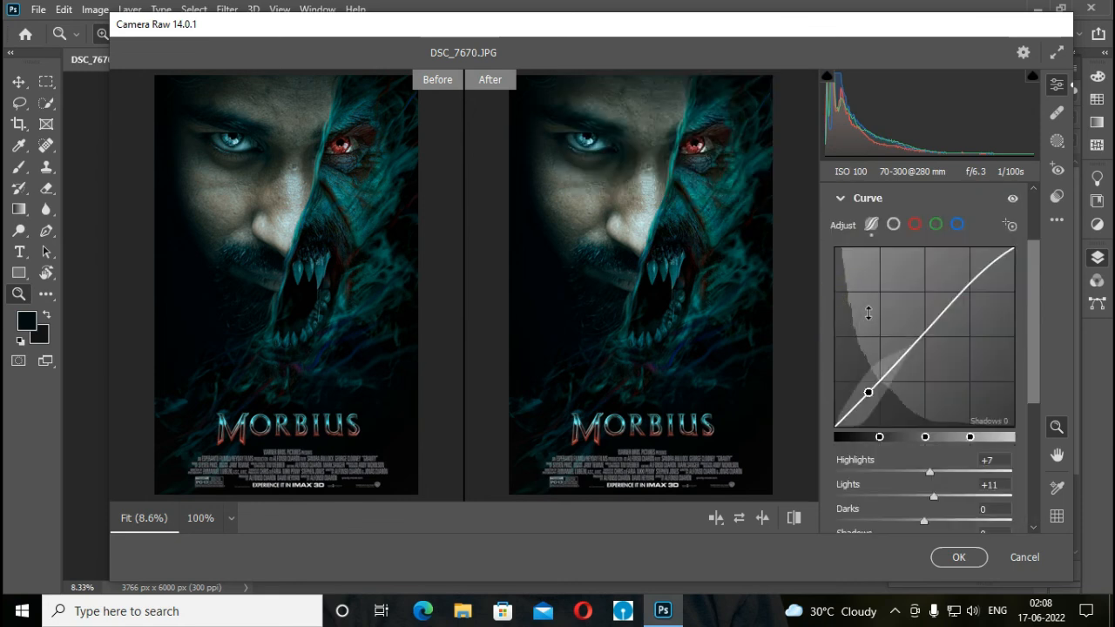
Try custom point curves on the blue, green and red channels, and reset all the filter's edits.
left_click(957, 224)
left_click_drag(880, 382, 889, 371)
mouse_move(969, 288)
left_mouse_down()
mouse_move(977, 298)
mouse_move(971, 291)
left_mouse_up()
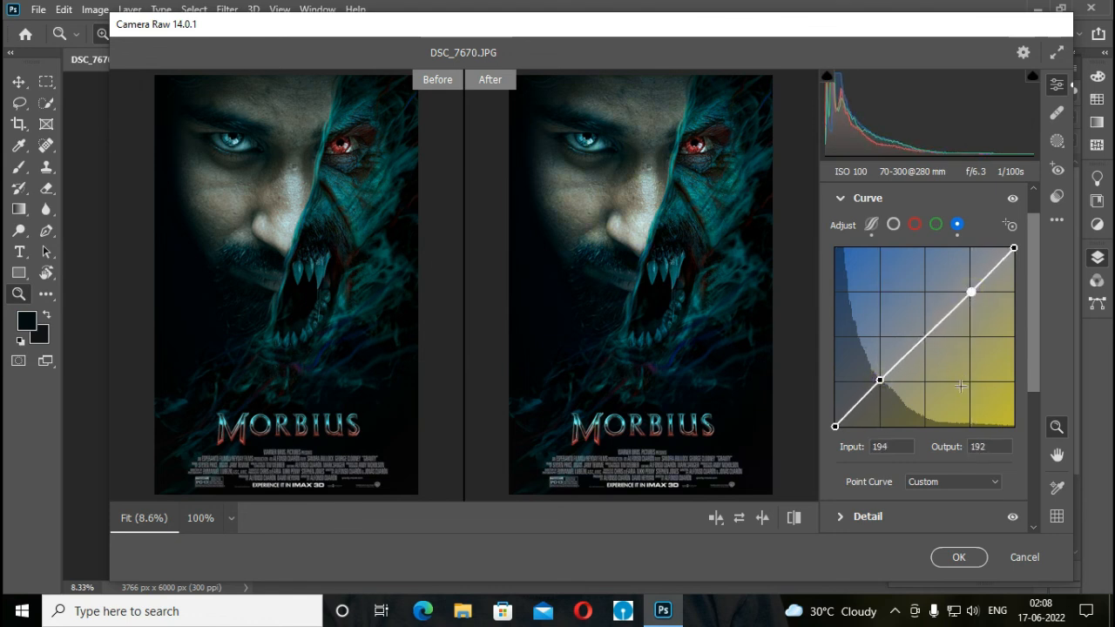
left_click(936, 224)
left_click(879, 379)
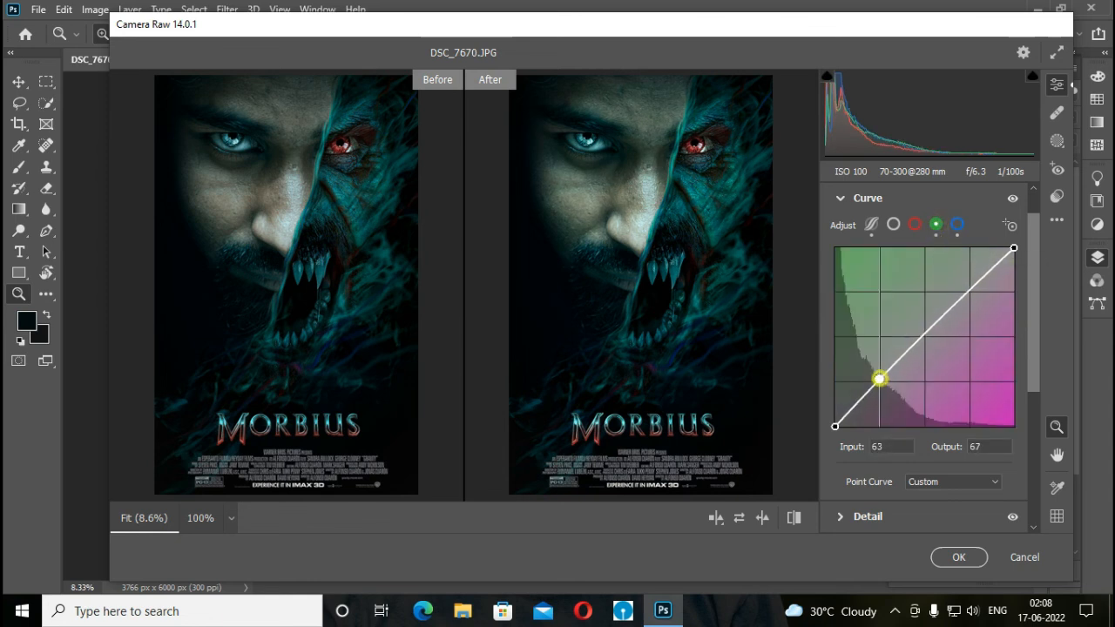
left_click(967, 292)
left_click(915, 223)
left_click_drag(882, 379, 883, 389)
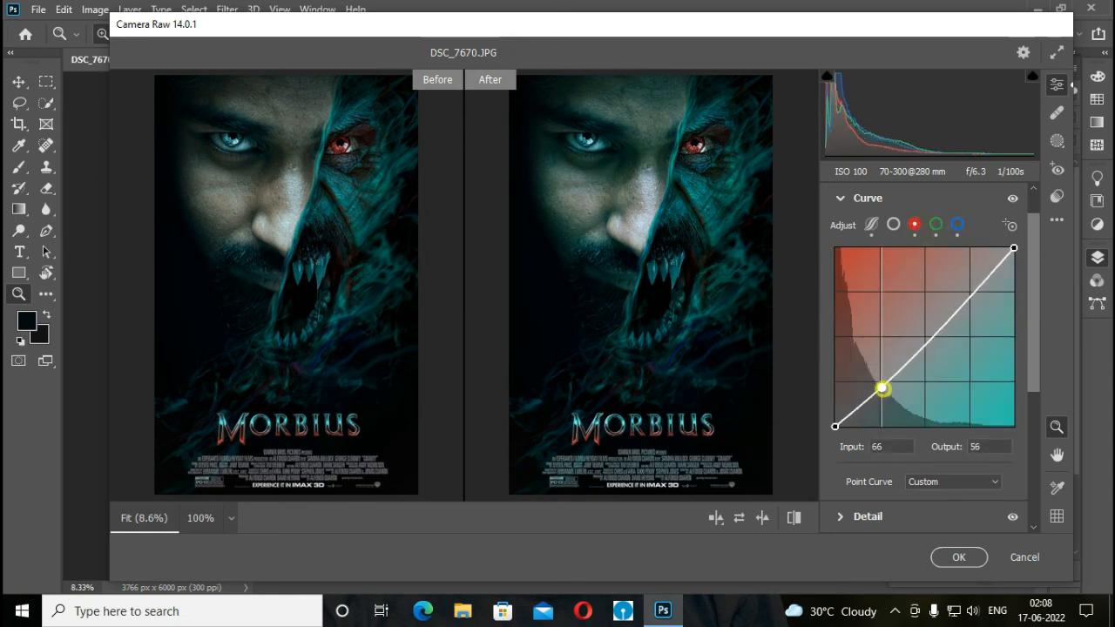
left_click_drag(969, 293, 971, 288)
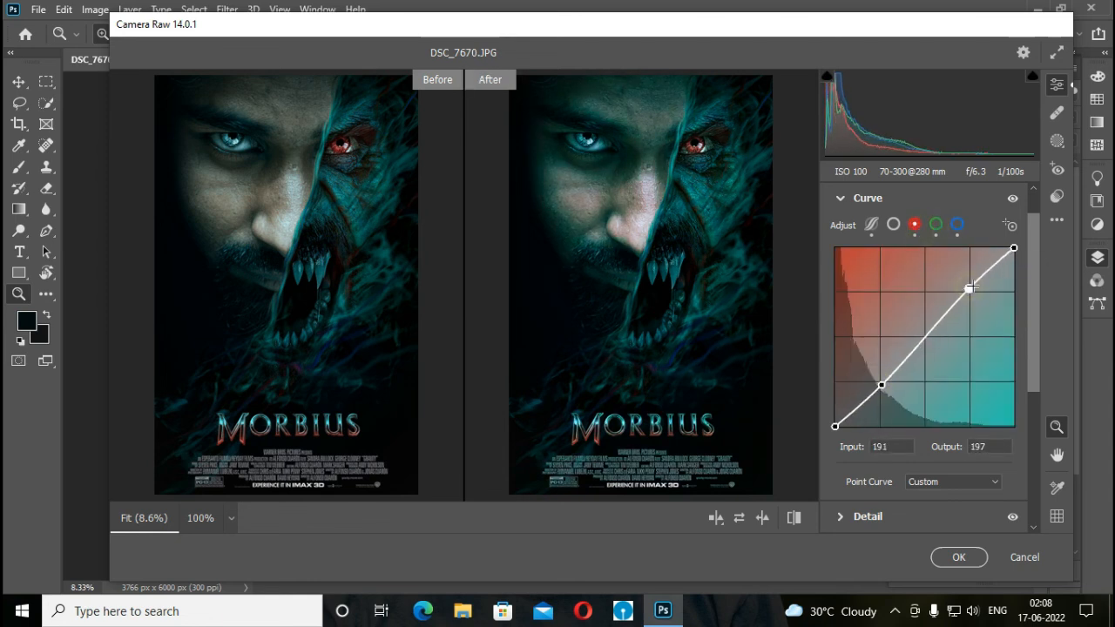
left_click(1057, 220)
left_click(923, 260)
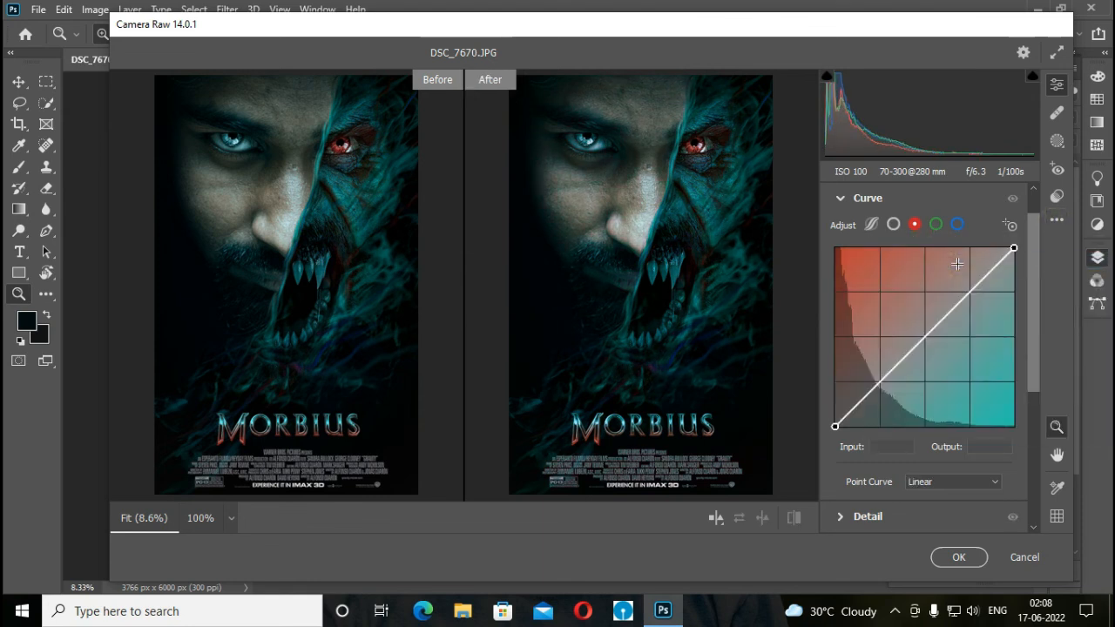
Set the parametric curve's Highlights to +9 and Lights to +15.
scroll(866, 426, "down", 5)
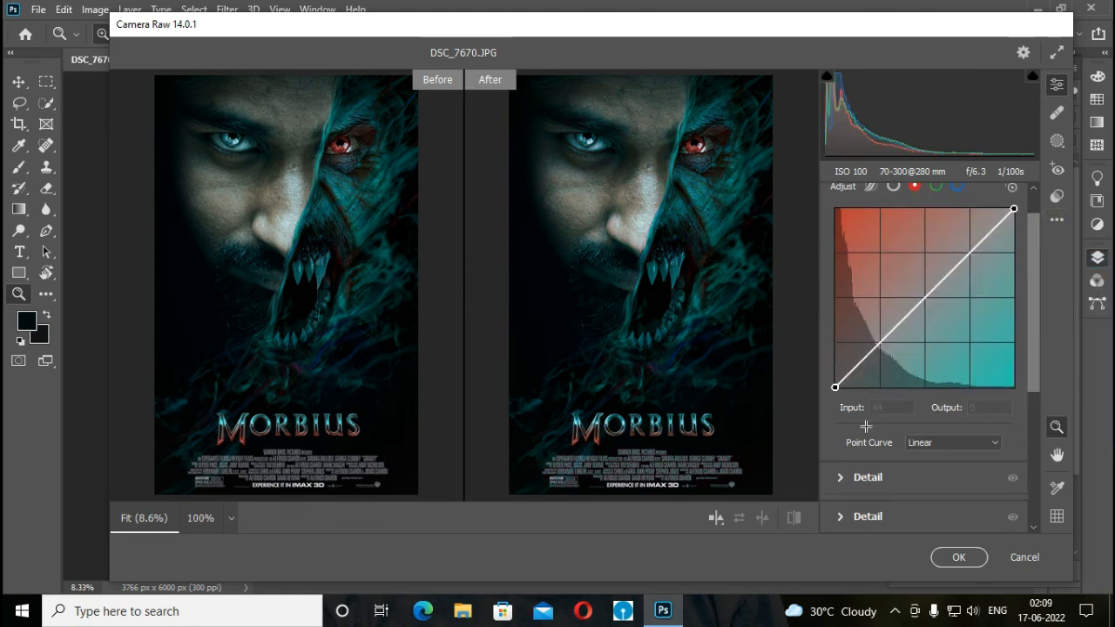
scroll(866, 426, "up", 5)
left_click(874, 226)
scroll(857, 425, "down", 2)
left_click_drag(873, 386, 869, 411)
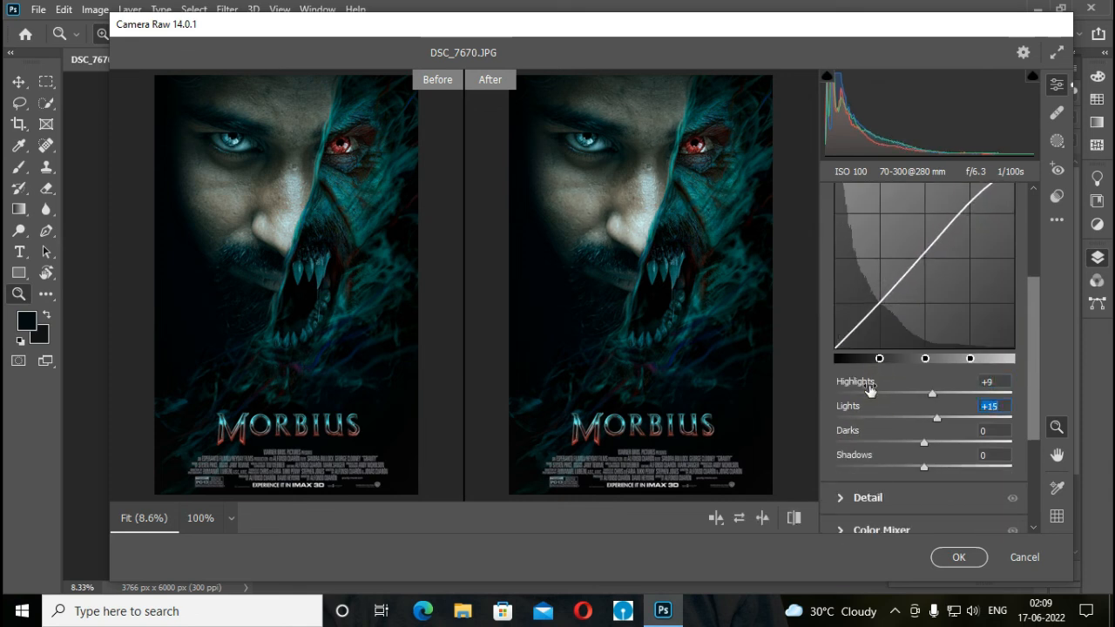
Set the image's Sharpening to 19 in the Camera Raw detail settings.
scroll(863, 410, "up", 5)
left_click(863, 308)
left_click(863, 391)
left_click(858, 237)
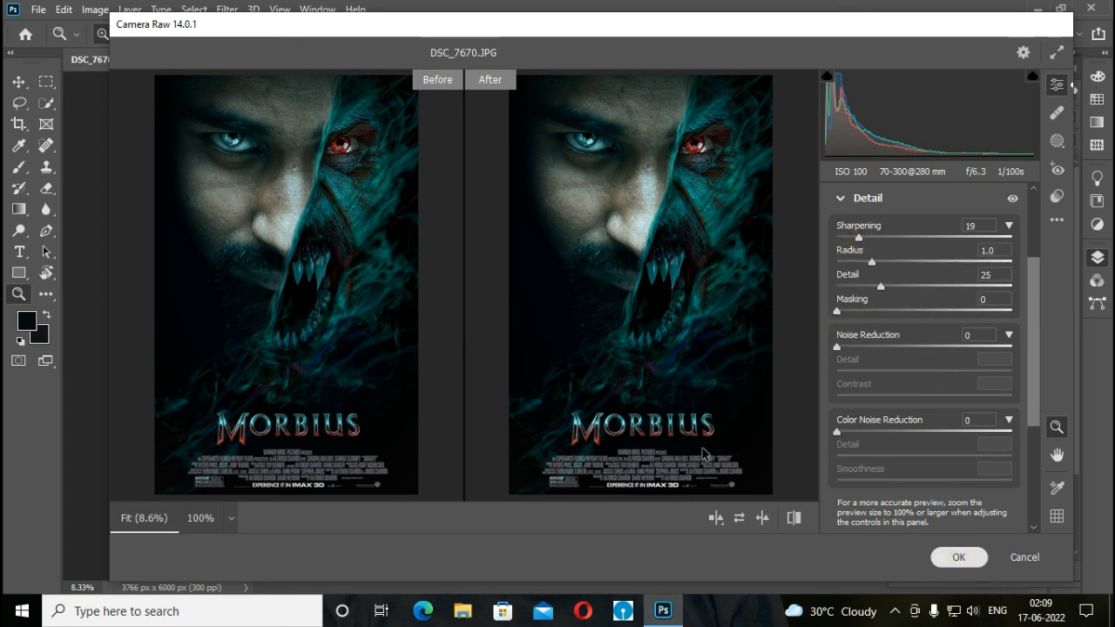
Apply the Camera Raw edits to the poster layer and duplicate the filtered layer.
left_click(958, 557)
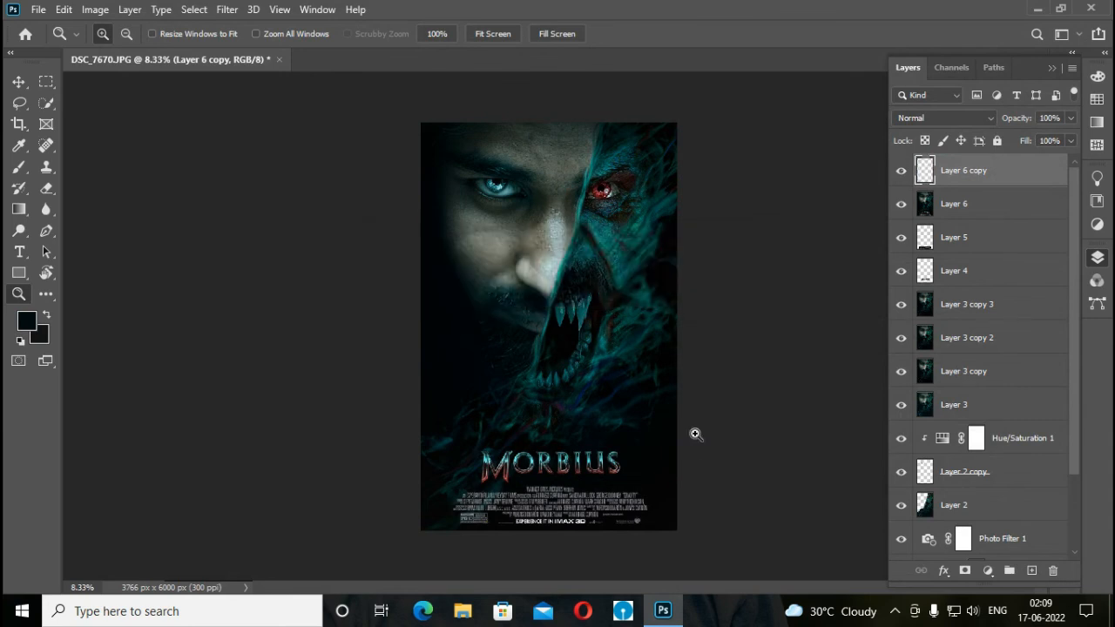
key("ctrl+j")
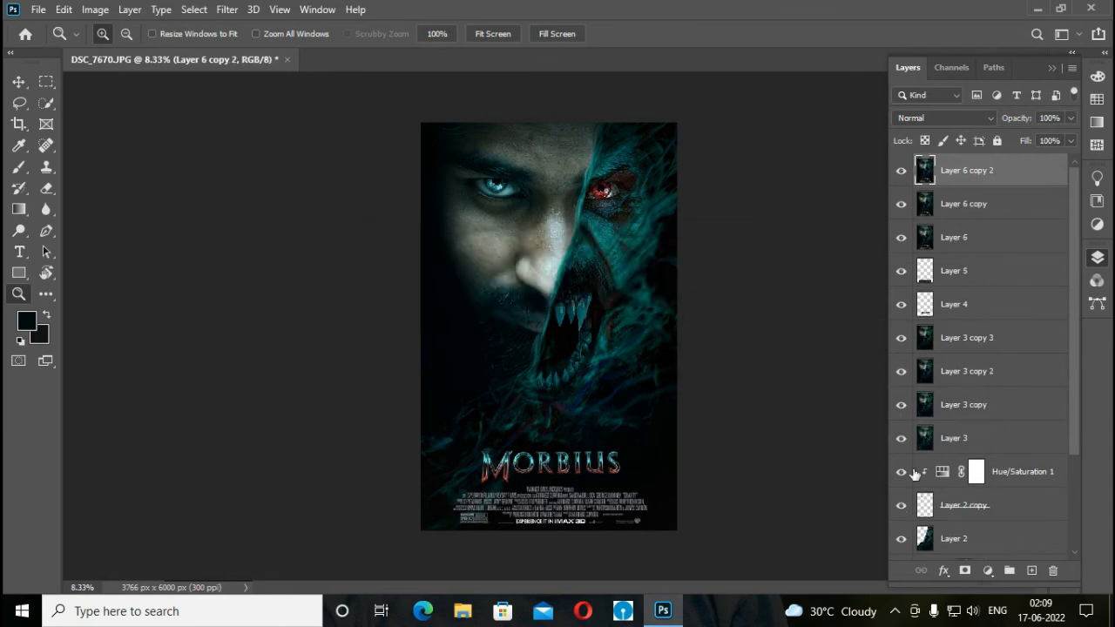
Add a Levels adjustment layer above the duplicate with midtones at 0.95 and the white input level at 235.
left_click(990, 574)
left_click(992, 347)
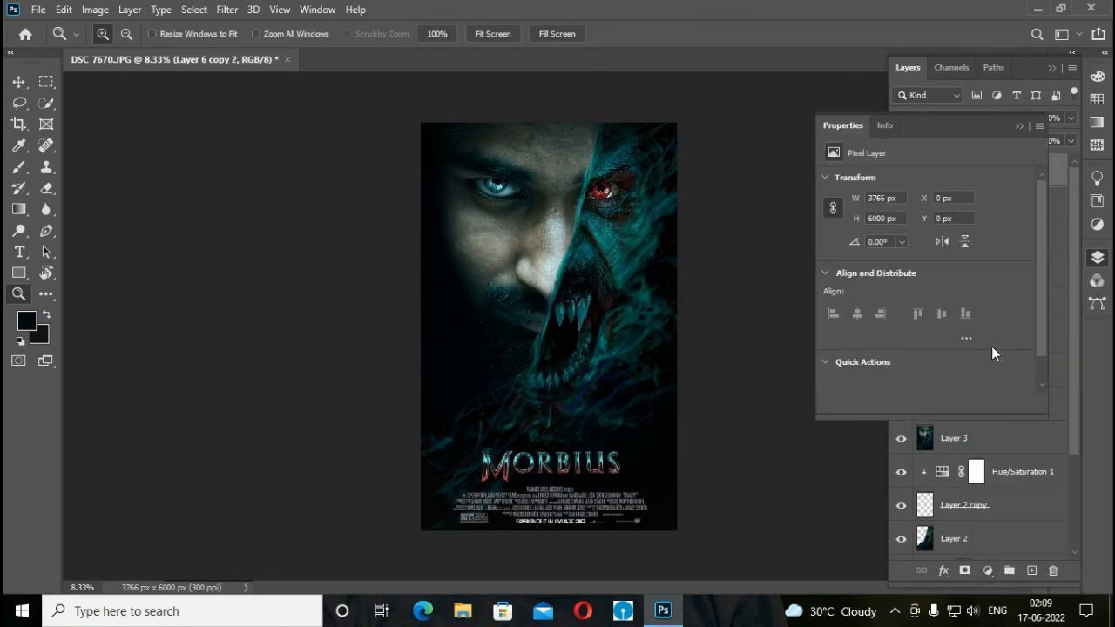
left_click(939, 301)
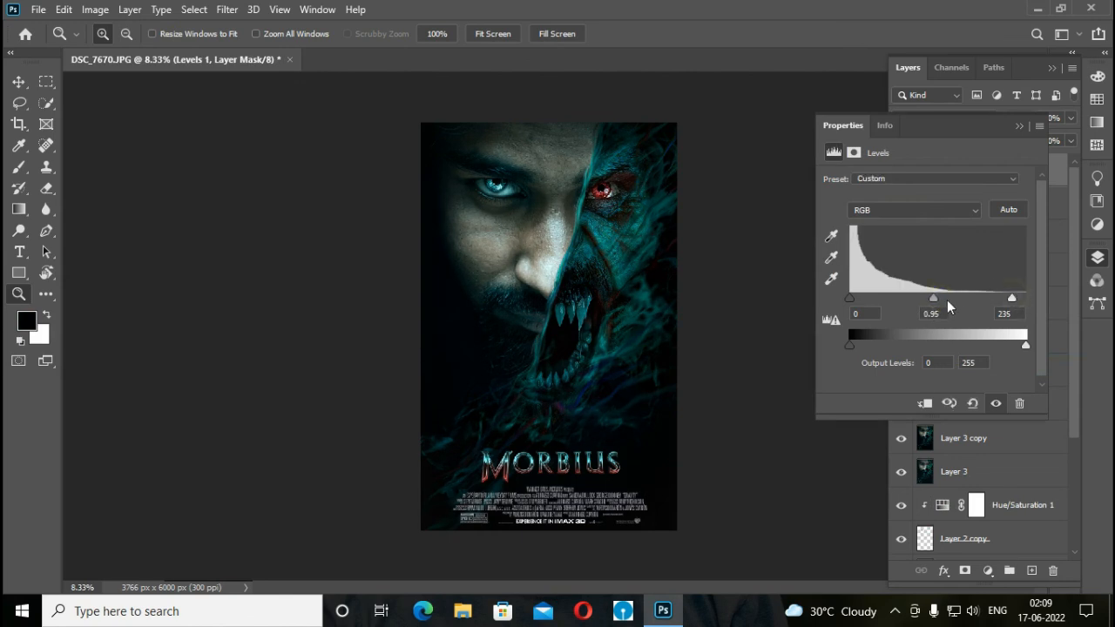
left_click(1018, 126)
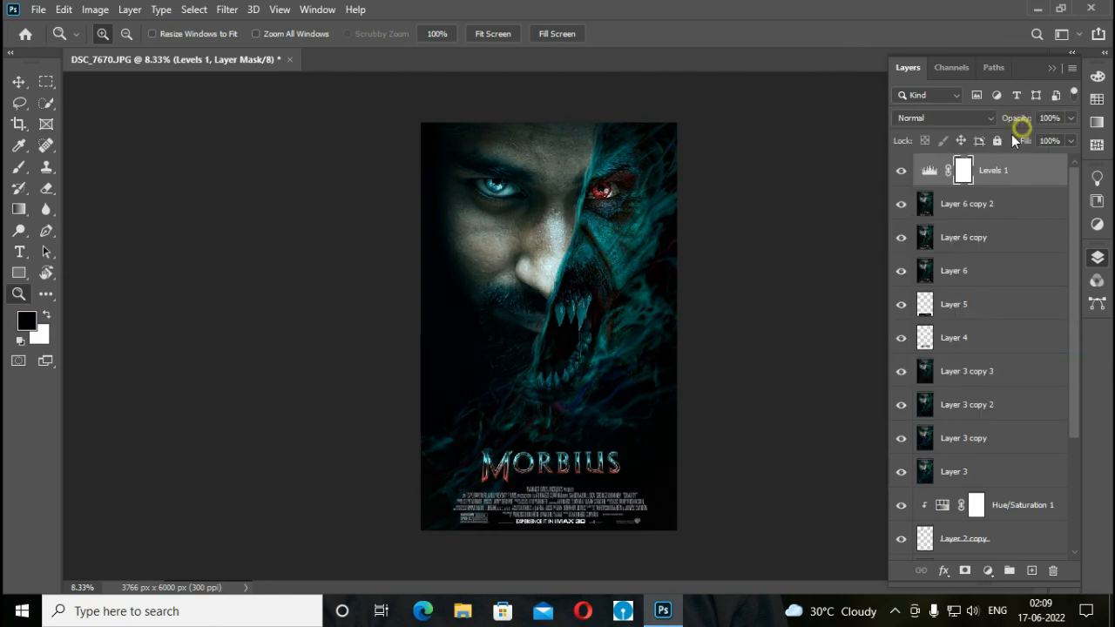
Create a new layer above the Levels adjustment and fit the whole poster on screen with the layer list hidden.
right_click(1013, 179)
key("Escape")
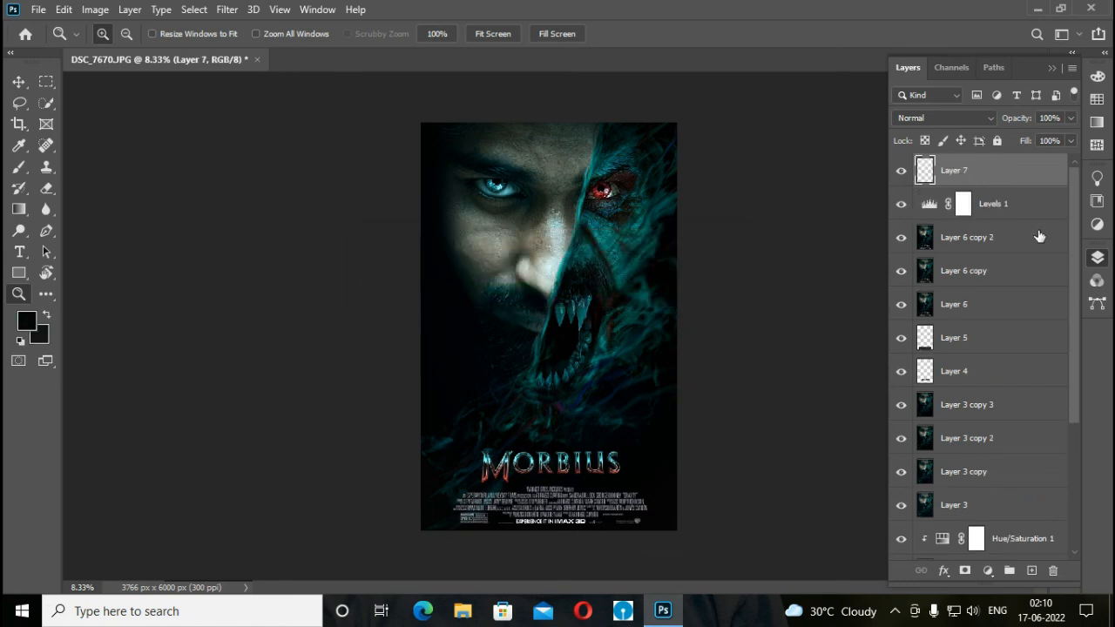
left_click(1098, 256)
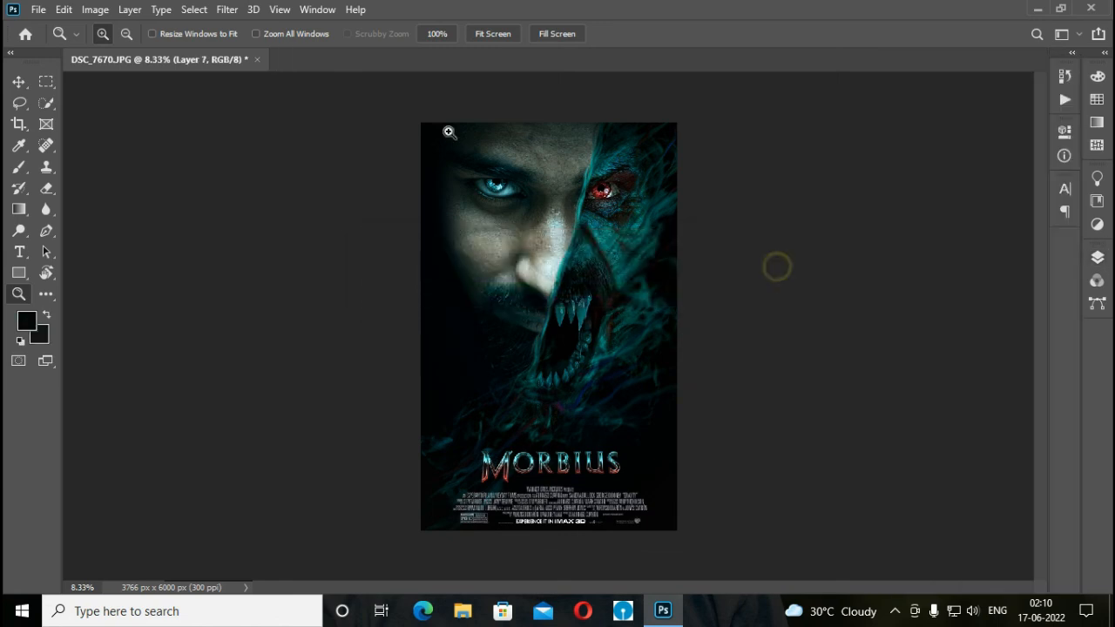
left_click(494, 35)
left_click(20, 83)
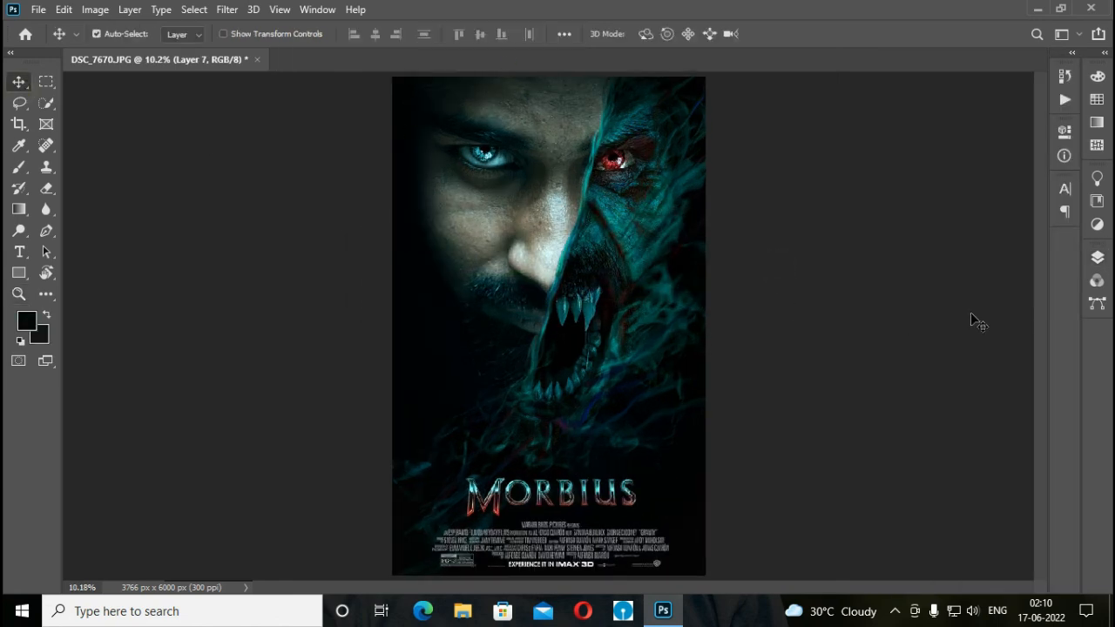